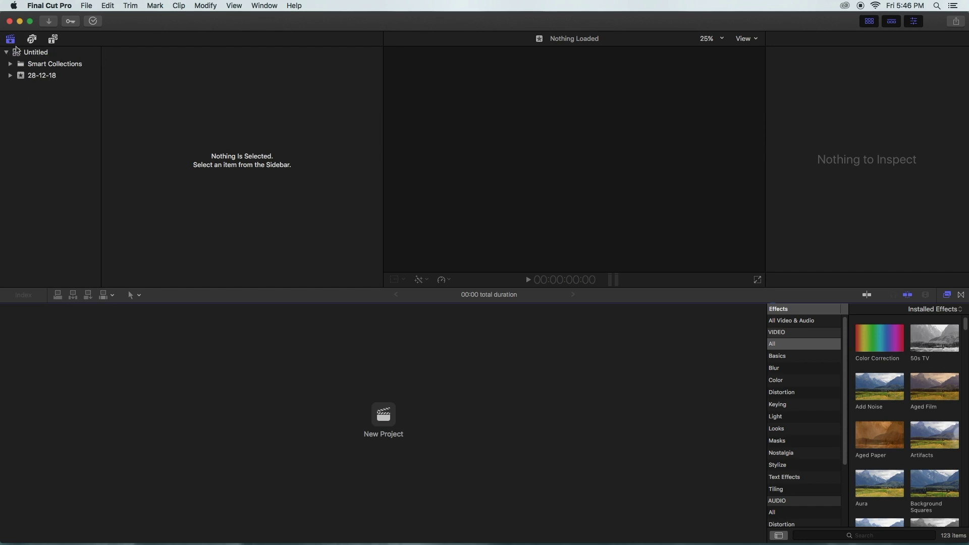
Step: Browse the installed titles and generators, then switch the browser to list the 110 transitions
left_click(53, 39)
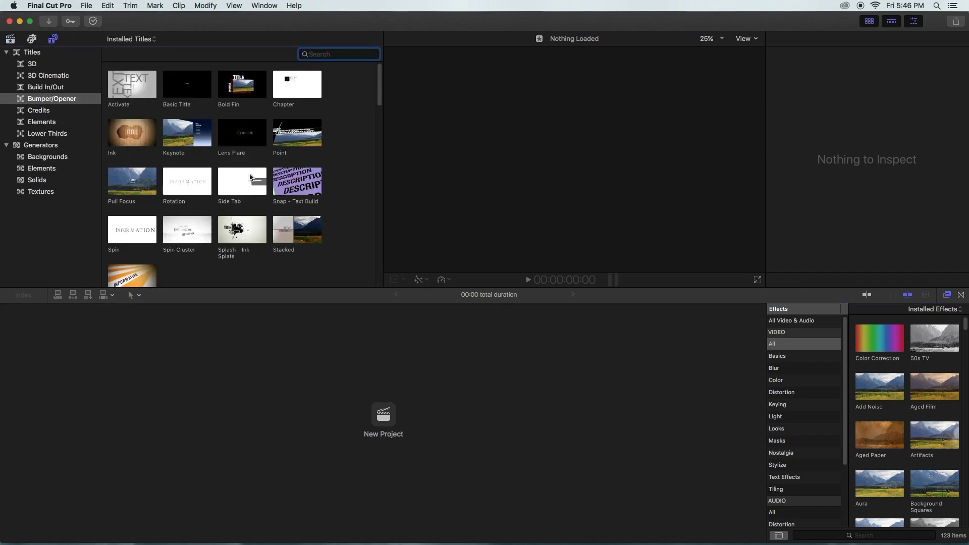
scroll(212, 176, "down", 3)
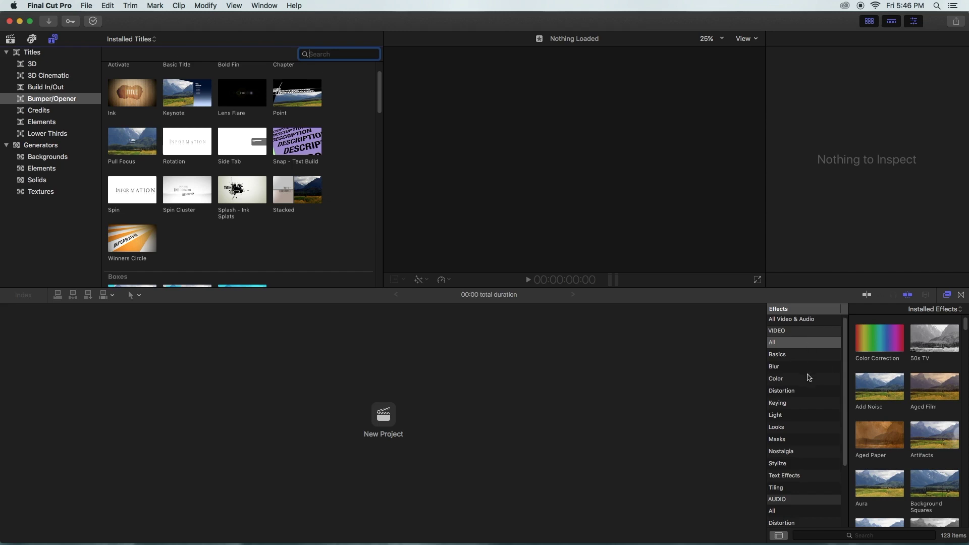
scroll(808, 376, "down", 5)
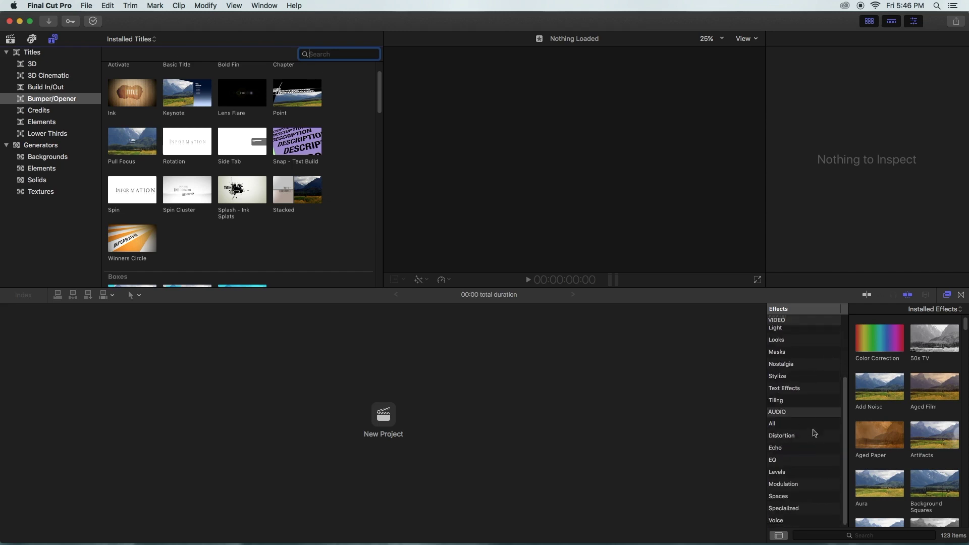
scroll(828, 384, "up", 5)
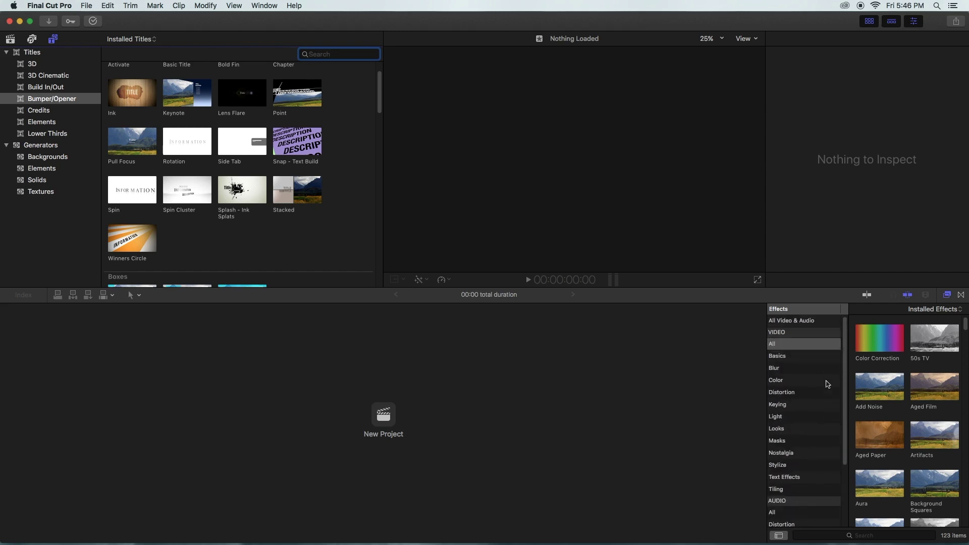
left_click(960, 296)
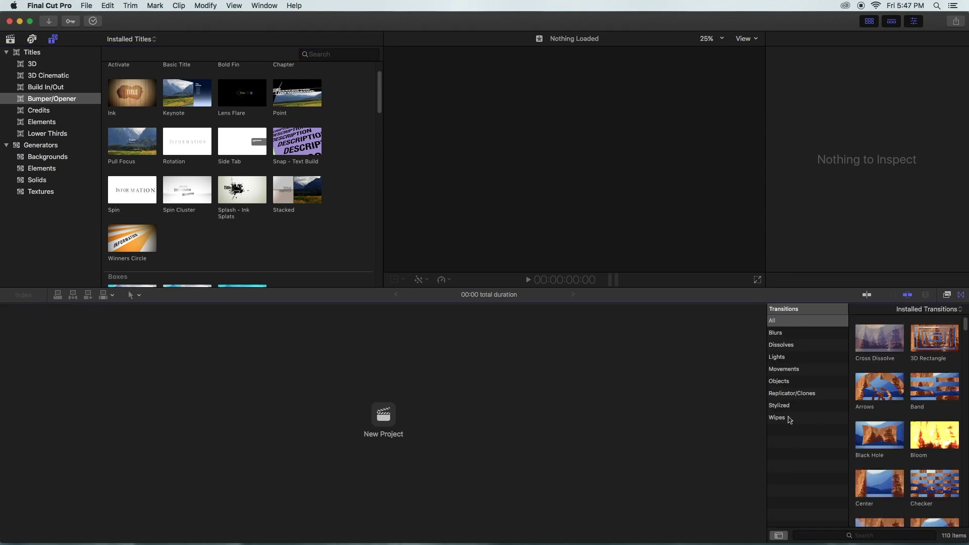
Step: Hide the Transitions browser and scroll through the Installed Titles grid
scroll(923, 399, "down", 3)
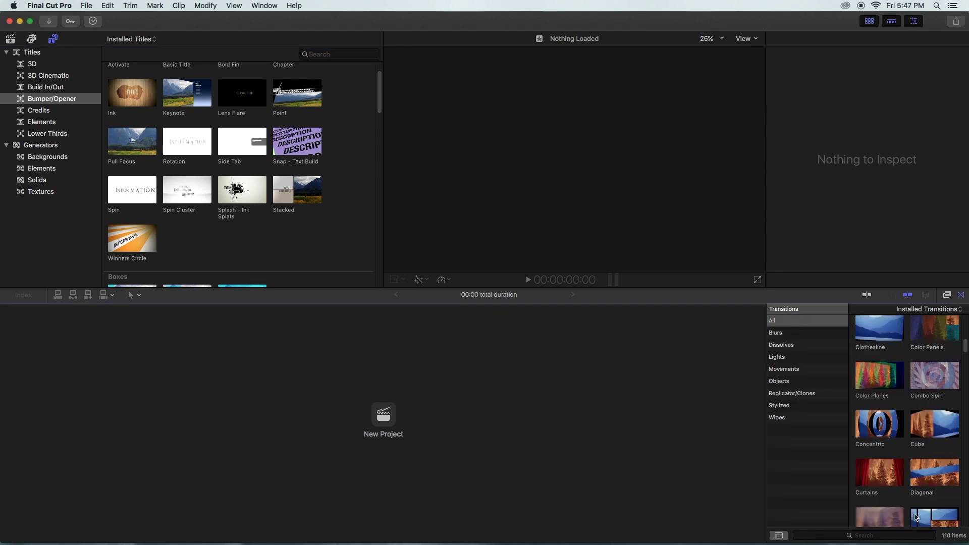
scroll(907, 425, "up", 3)
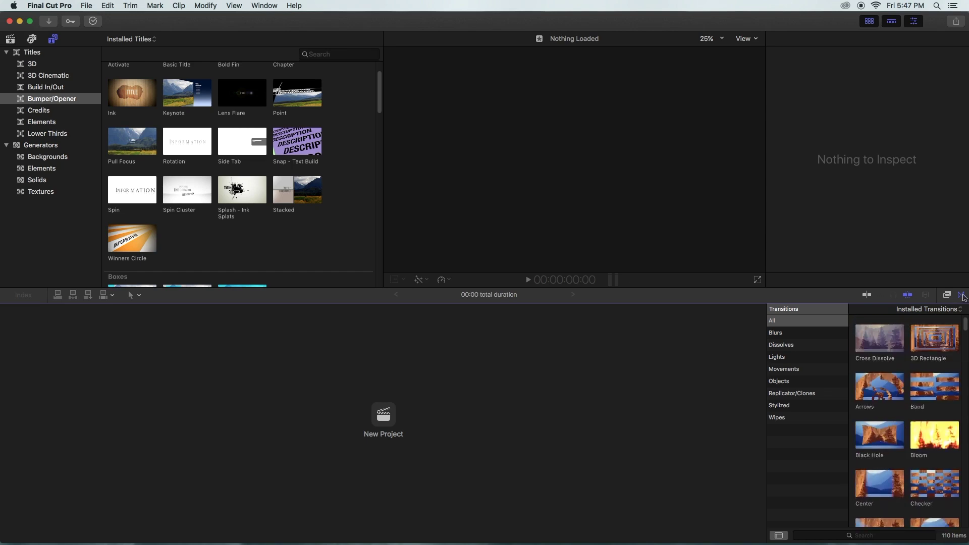
left_click(961, 295)
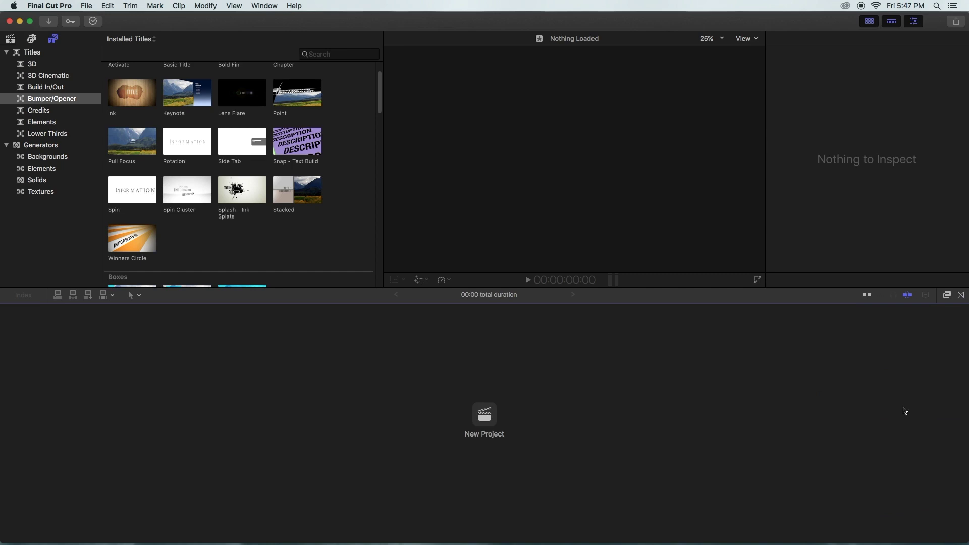
scroll(136, 217, "down", 5)
scroll(135, 216, "down", 2)
scroll(139, 218, "down", 1)
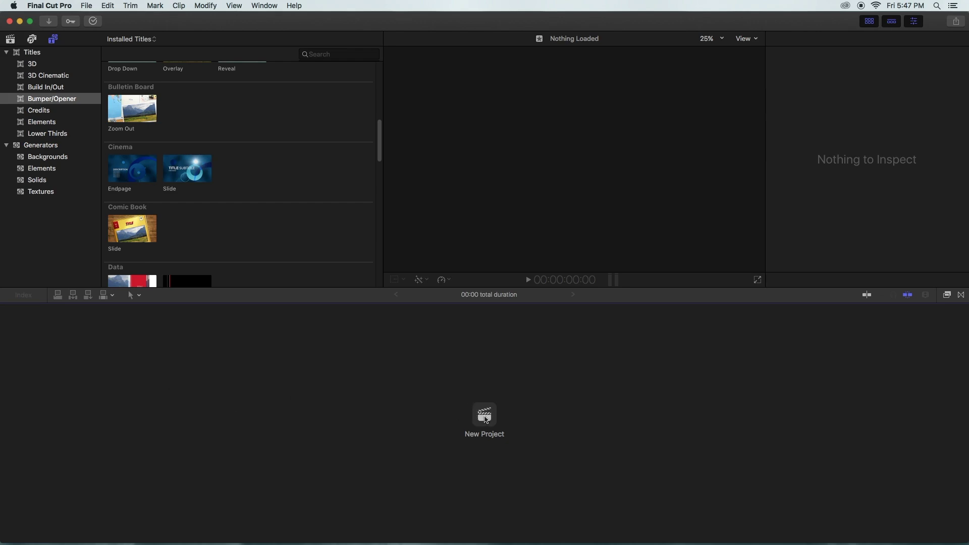
Step: Create 'Untitled Project' with the default 1080p HD, 24p, ProRes 422 settings
left_click(484, 416)
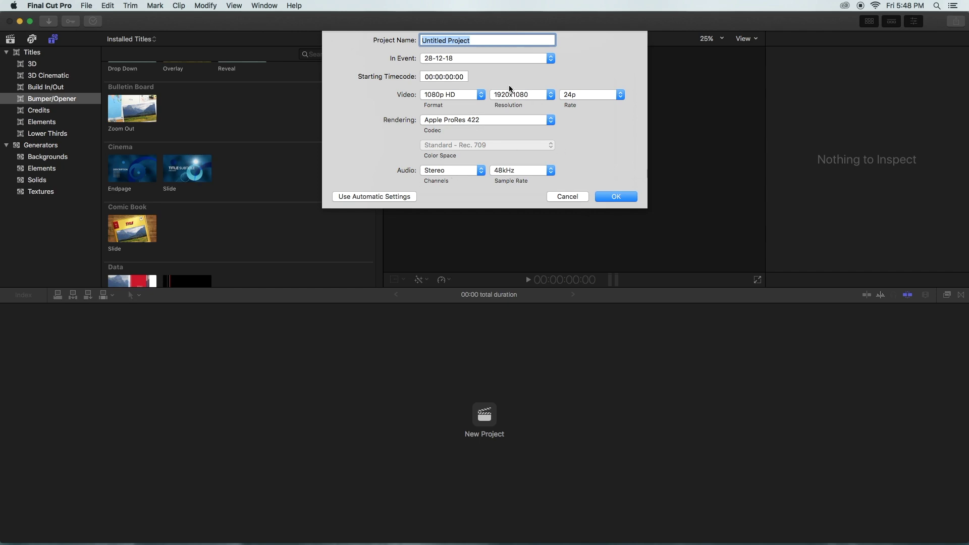
left_click(631, 196)
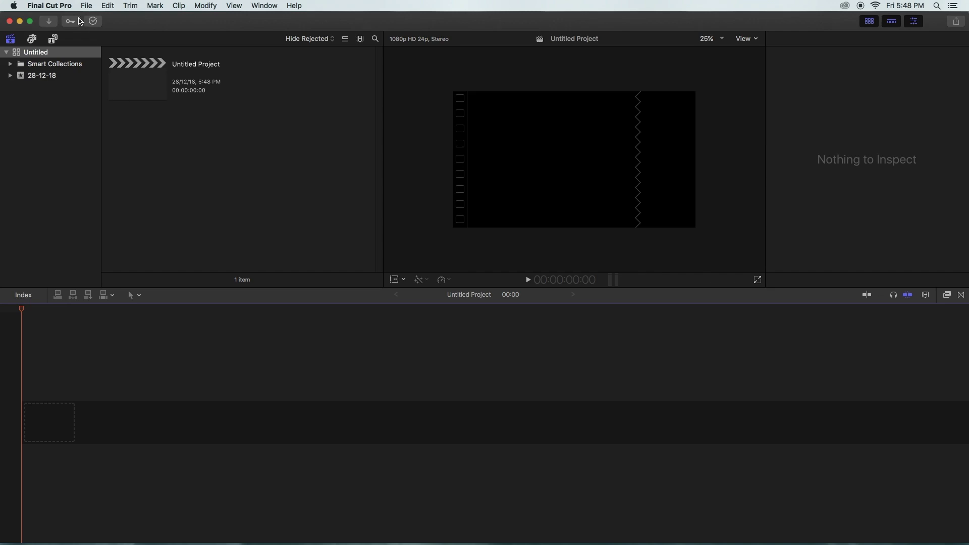
Step: Import Footage.mov through File > Import > Media into the 28-12-18 event
left_click(87, 6)
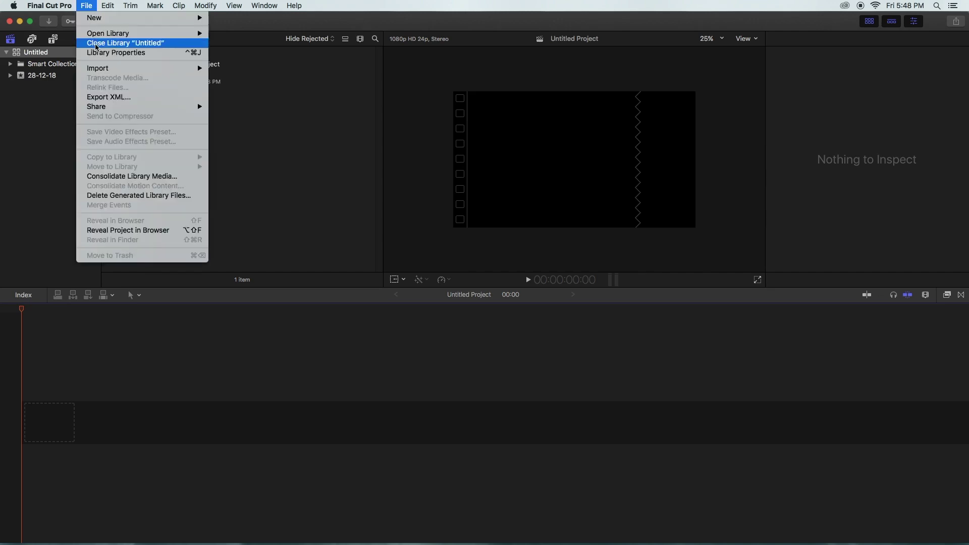
mouse_move(107, 74)
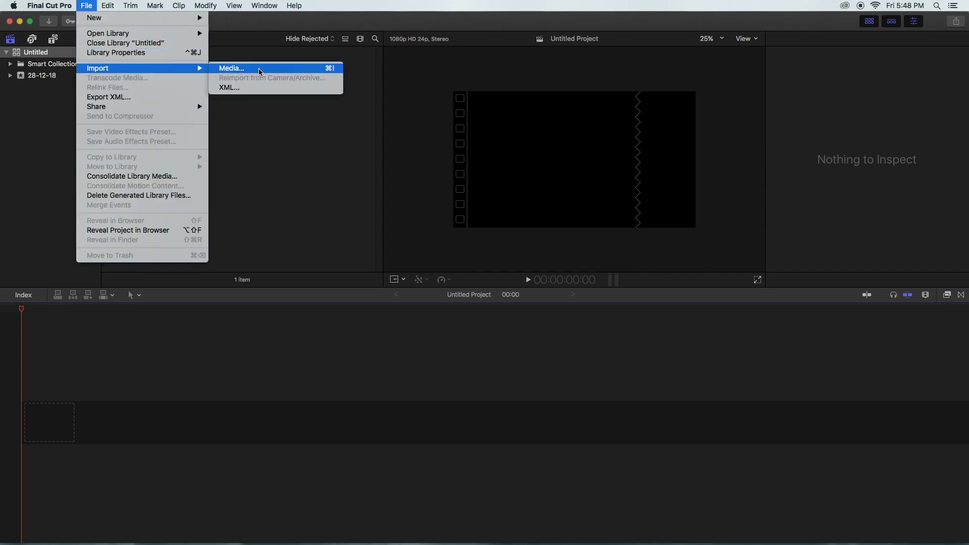
left_click(323, 72)
left_click(316, 70)
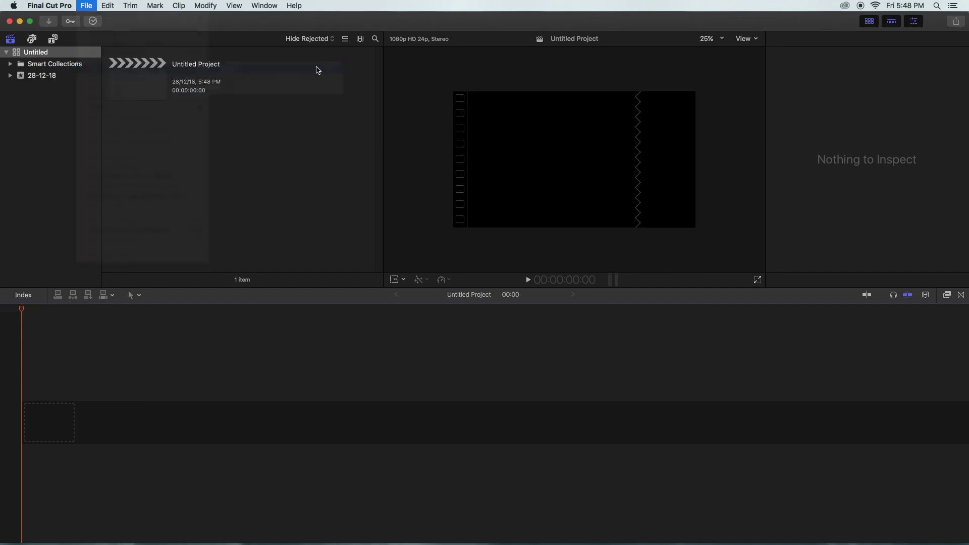
scroll(258, 373, "down", 2)
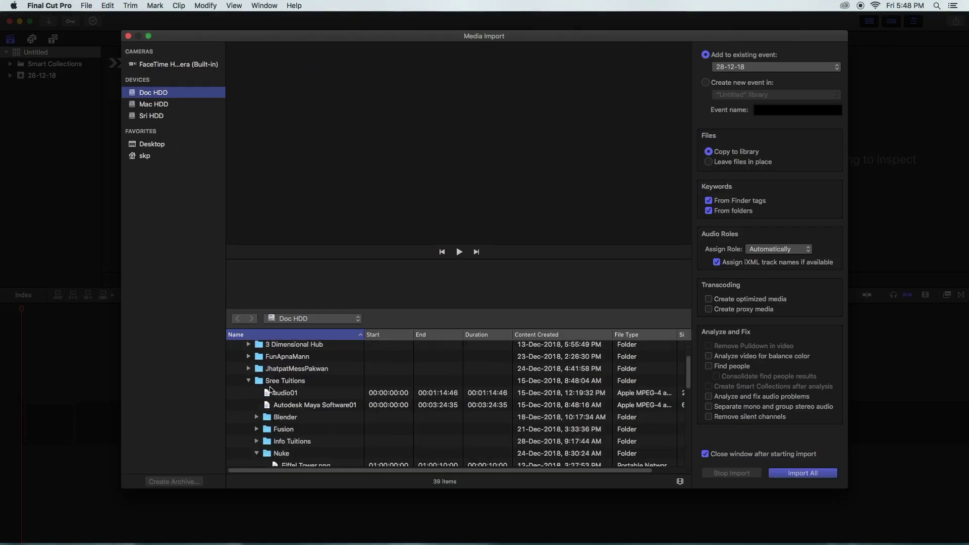
scroll(267, 379, "down", 6)
left_click(298, 374)
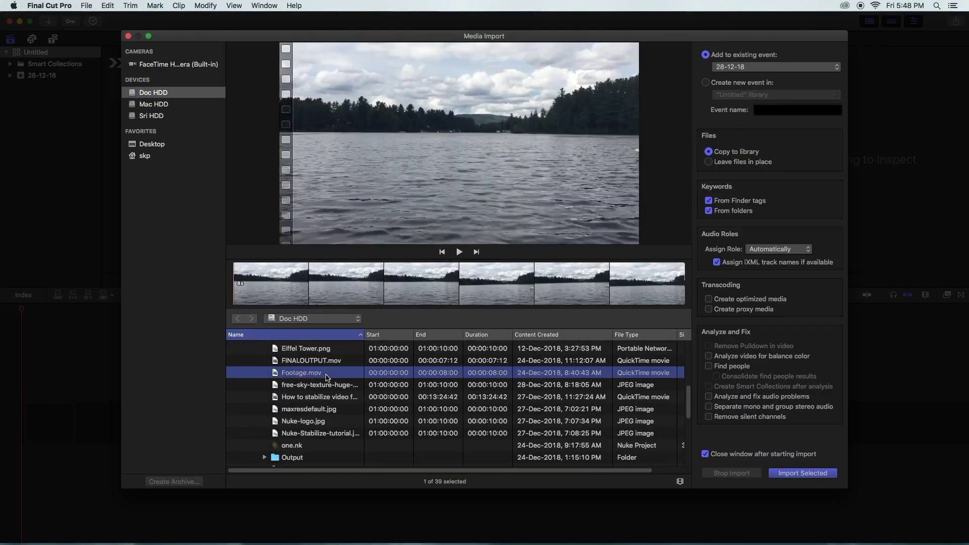
left_click(821, 475)
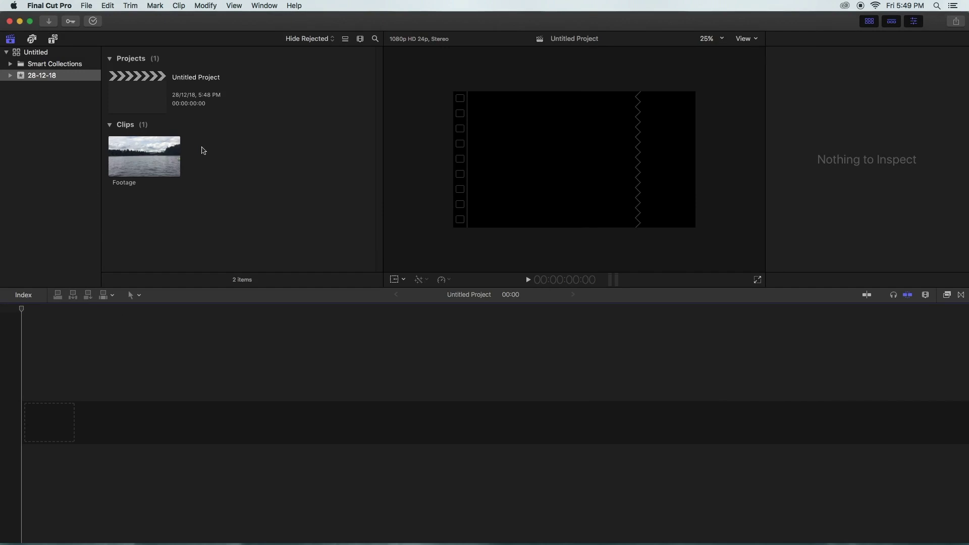
Step: Select the full 8-second range of Footage and drag it into the empty timeline
left_click_drag(113, 148, 166, 151)
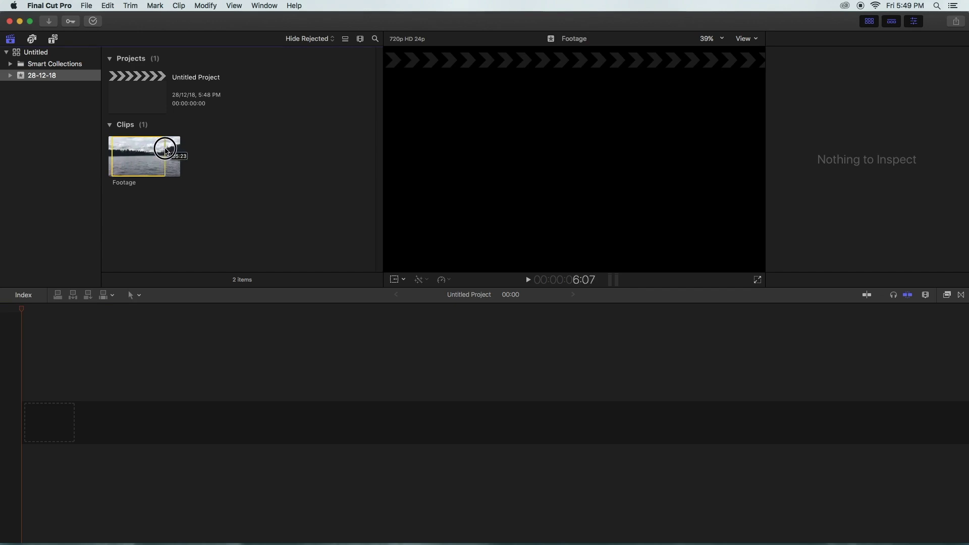
left_click_drag(166, 150, 183, 151)
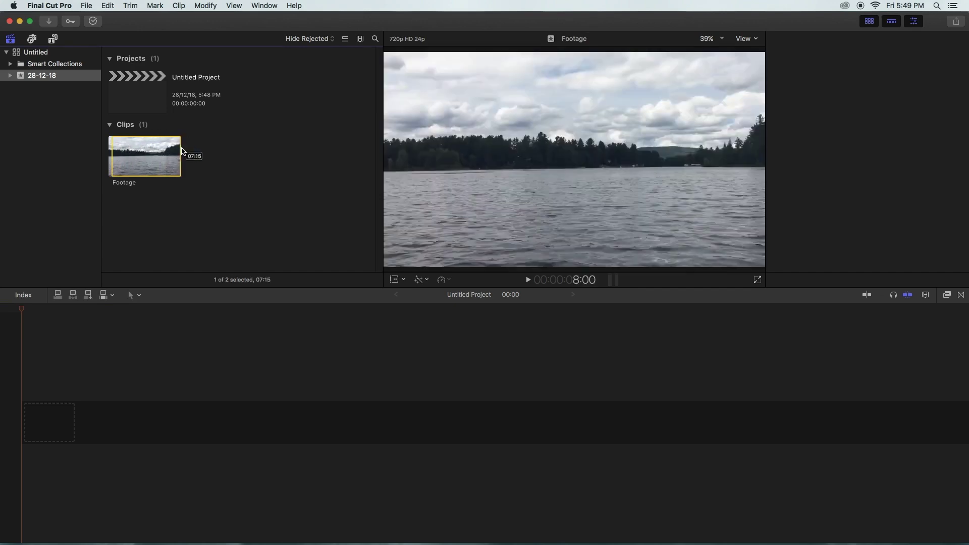
key("super+4")
left_click(109, 160)
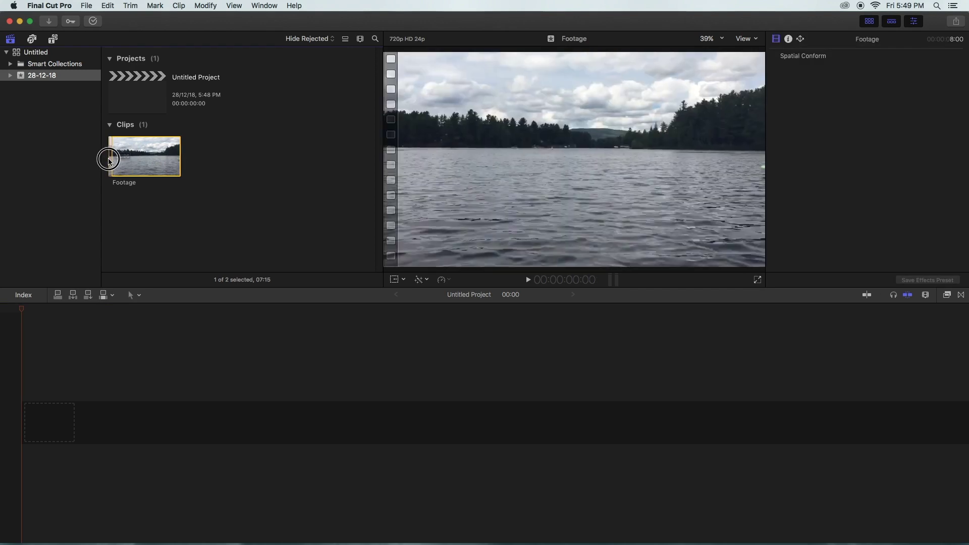
left_click_drag(109, 160, 181, 158)
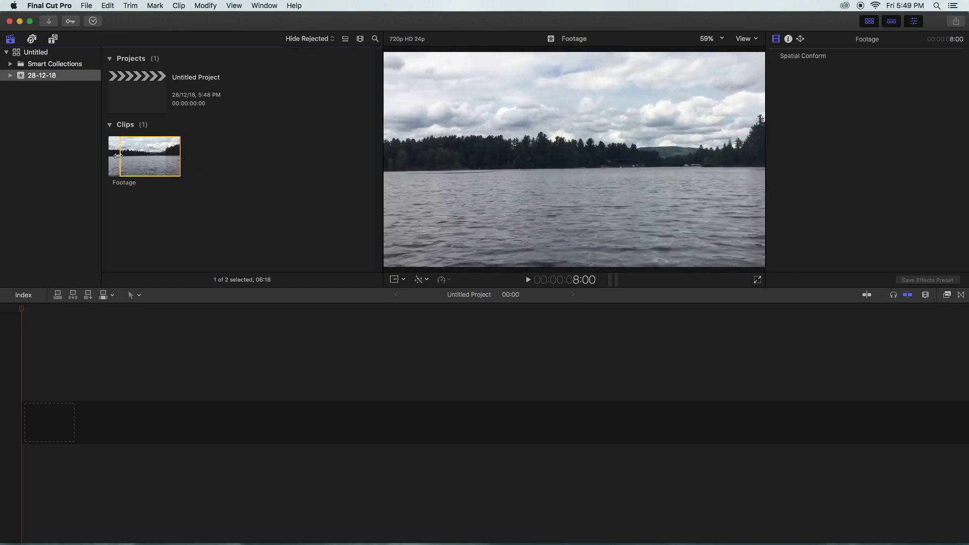
left_click_drag(121, 158, 88, 156)
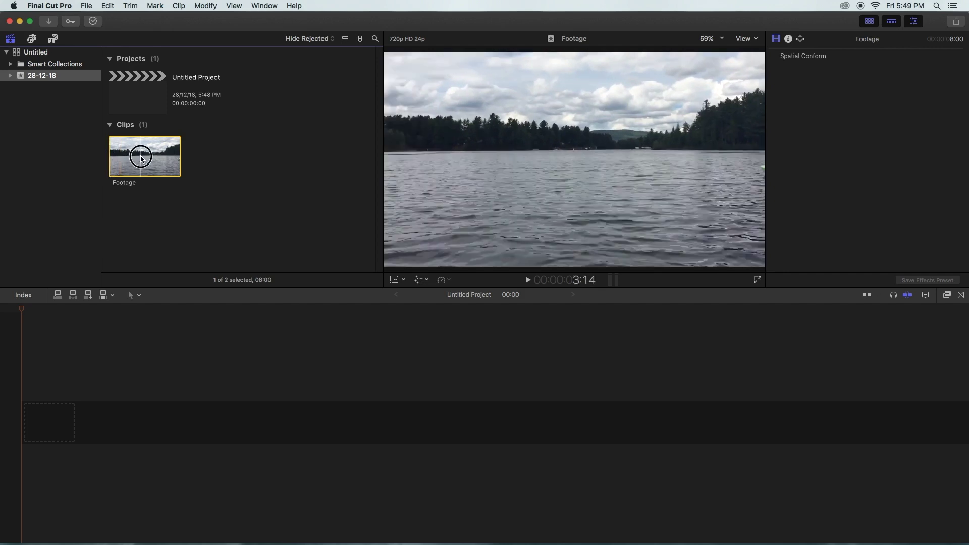
left_click_drag(140, 158, 35, 417)
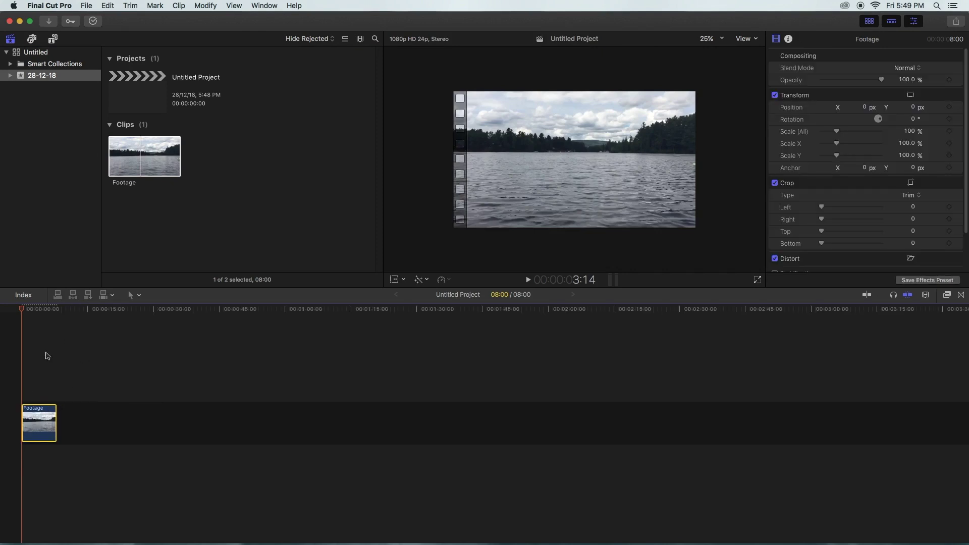
Step: Play and scrub through the Footage clip, then turn on timeline skimming
left_click(528, 280)
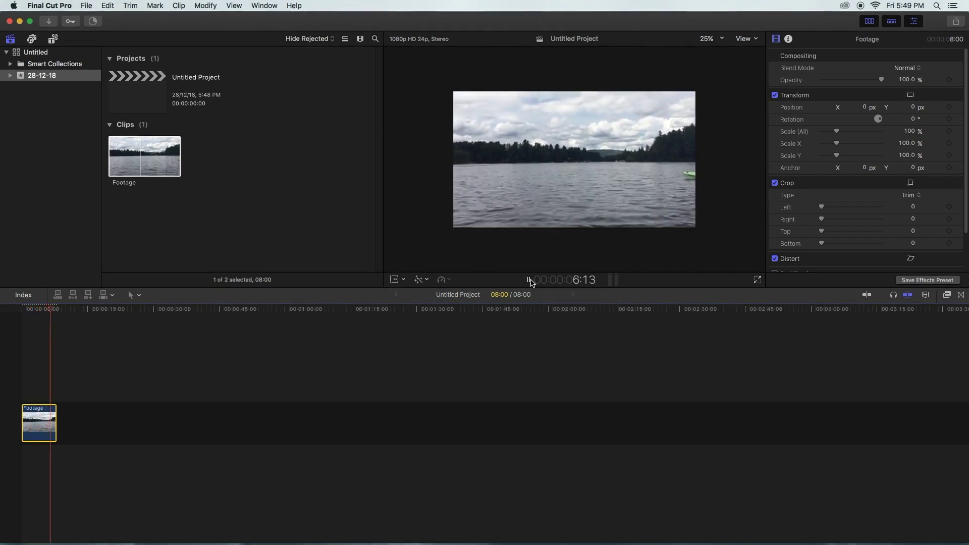
left_click(530, 280)
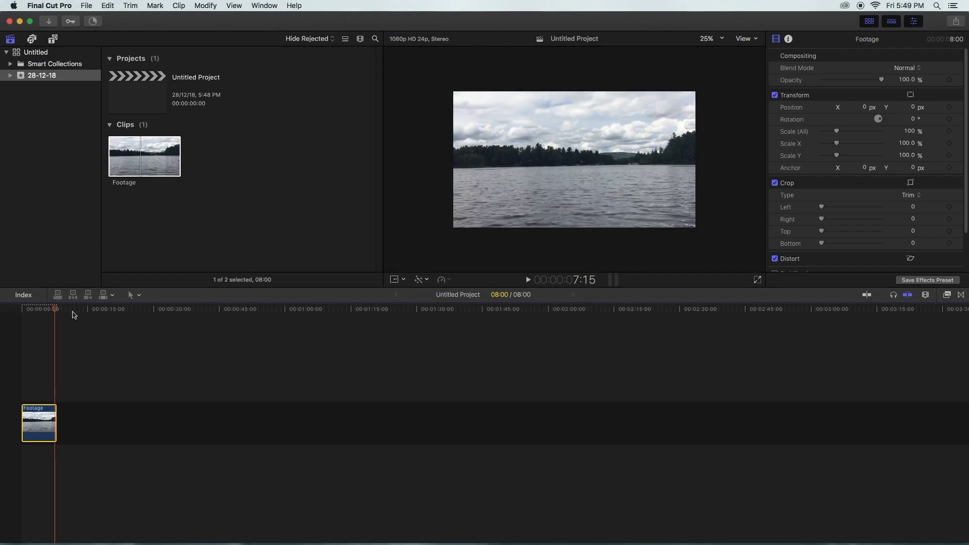
left_click_drag(44, 309, 59, 321)
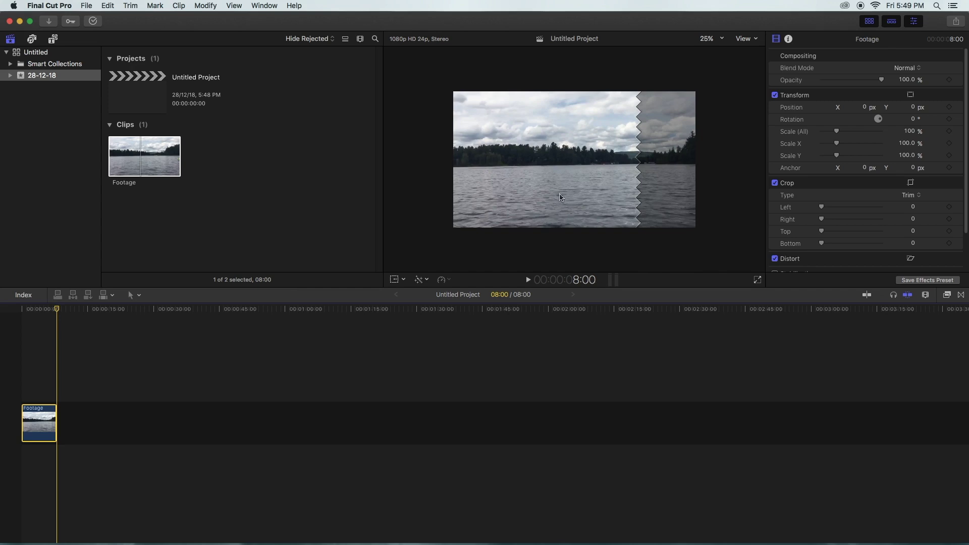
left_click_drag(57, 312, 8, 318)
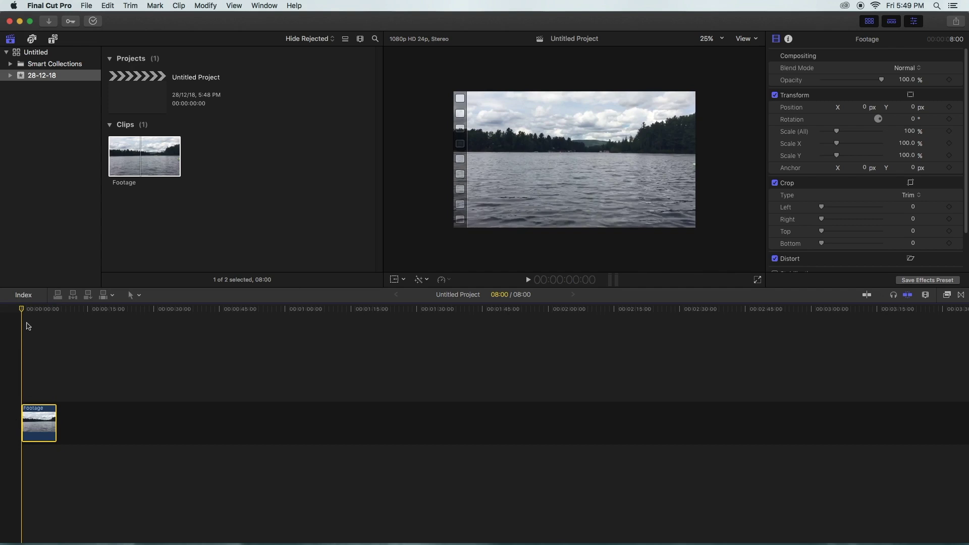
mouse_move(32, 308)
left_mouse_down()
mouse_move(36, 315)
mouse_move(6, 322)
left_mouse_up()
key("space")
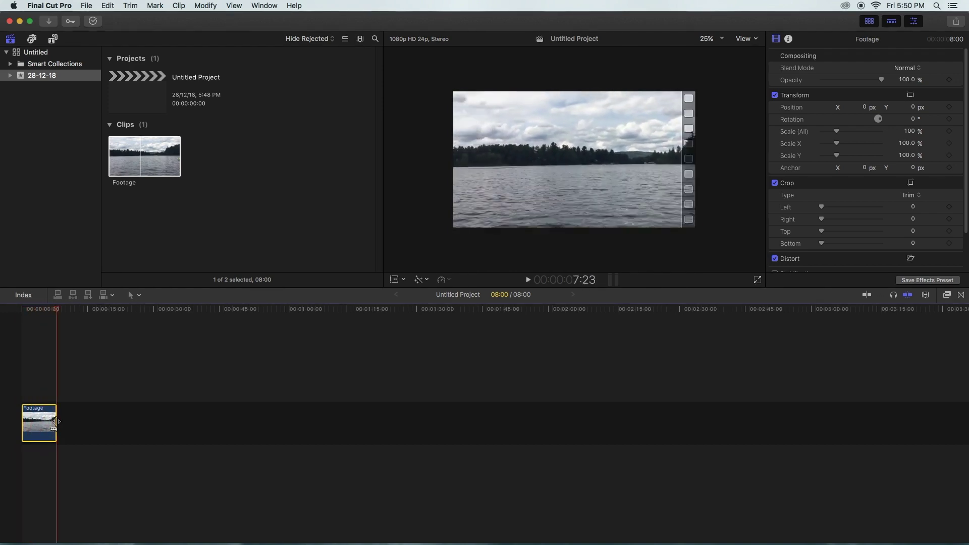
left_click(866, 296)
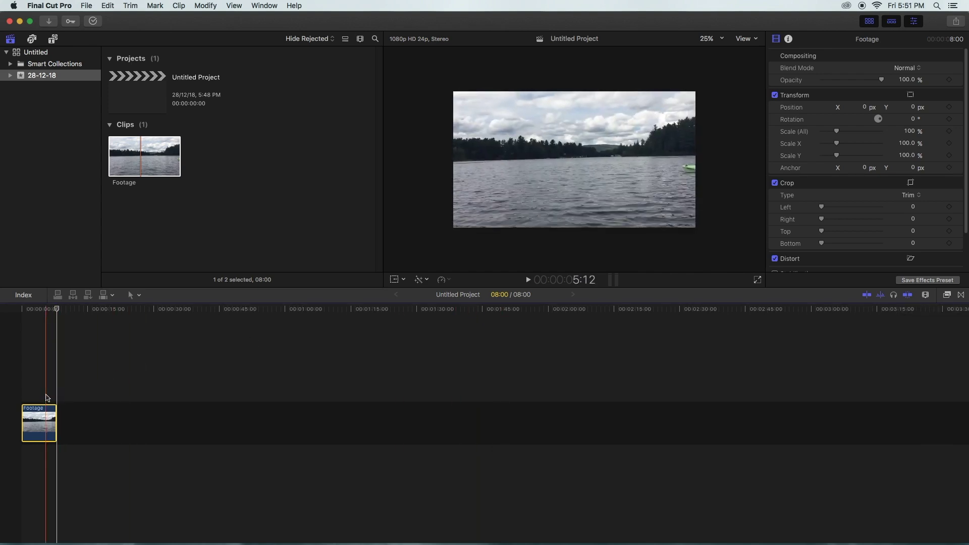
Step: Turn off skimming and add a second copy of Footage to the timeline
key("s")
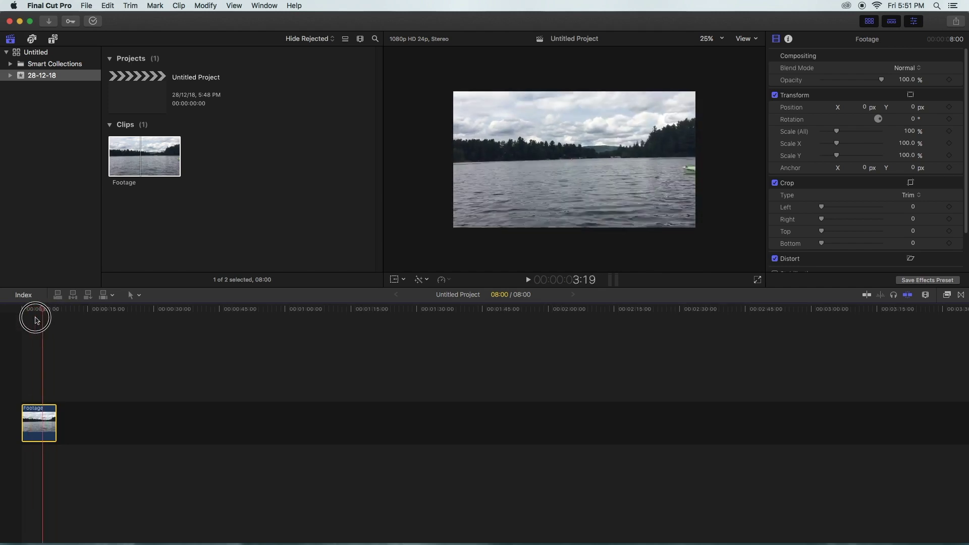
left_click_drag(59, 315, 25, 316)
left_click(39, 417)
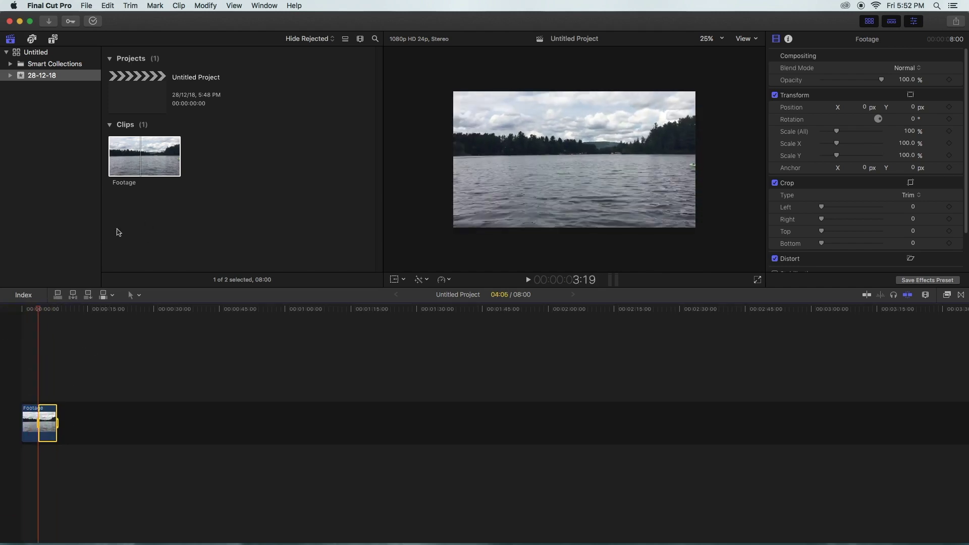
mouse_move(134, 156)
left_mouse_down()
mouse_move(105, 162)
mouse_move(127, 159)
mouse_move(69, 422)
left_mouse_up()
left_click(146, 162)
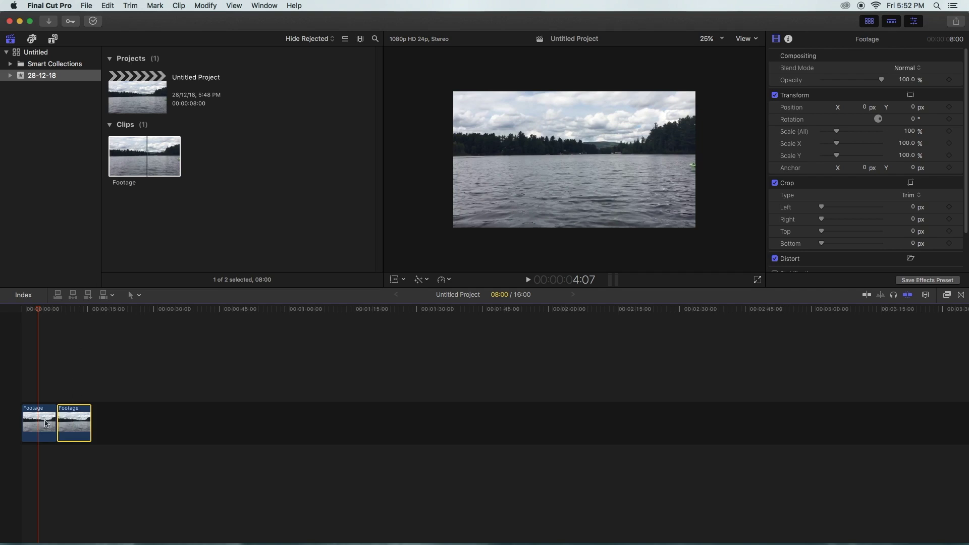
Step: Shorten the first Footage clip to 4:17 by deleting the range after the playhead
left_click(91, 351)
left_click(17, 320)
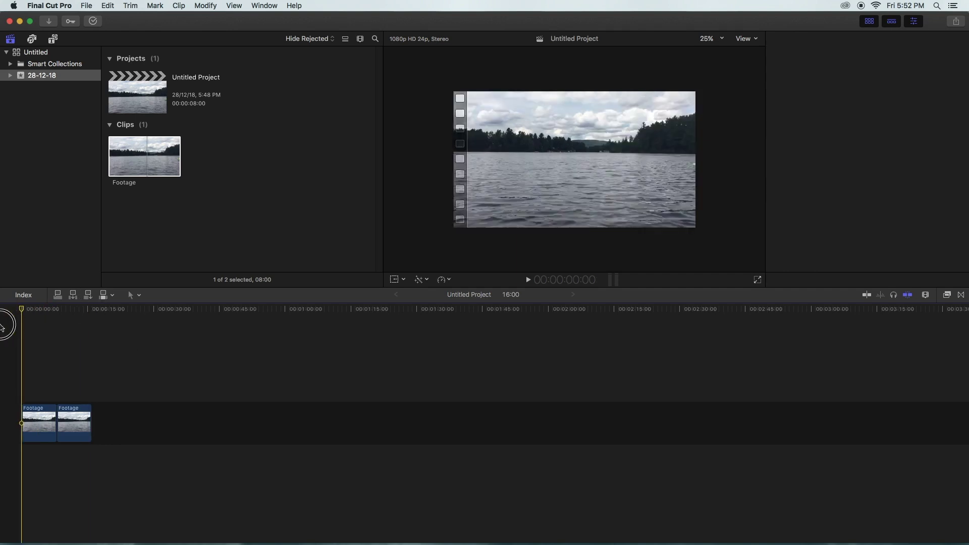
left_click(42, 318)
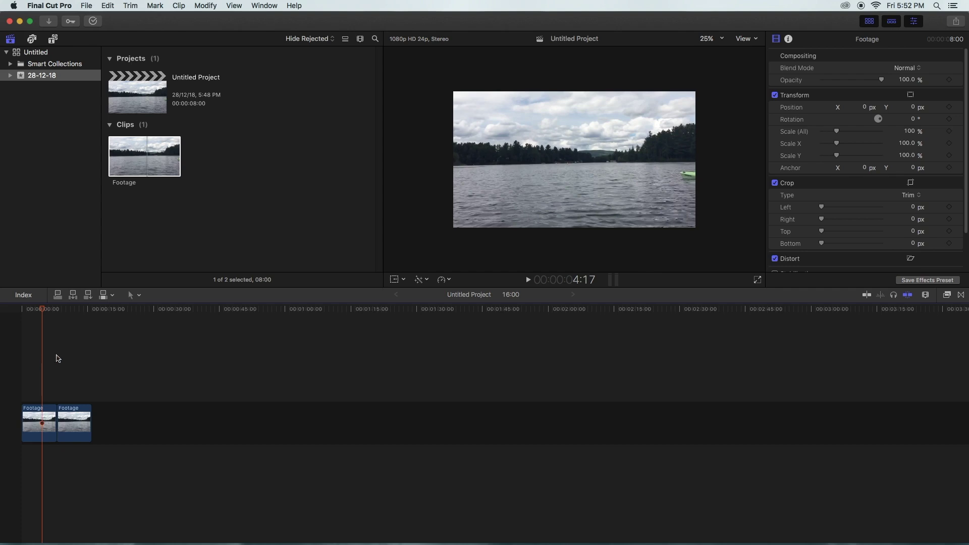
key("i")
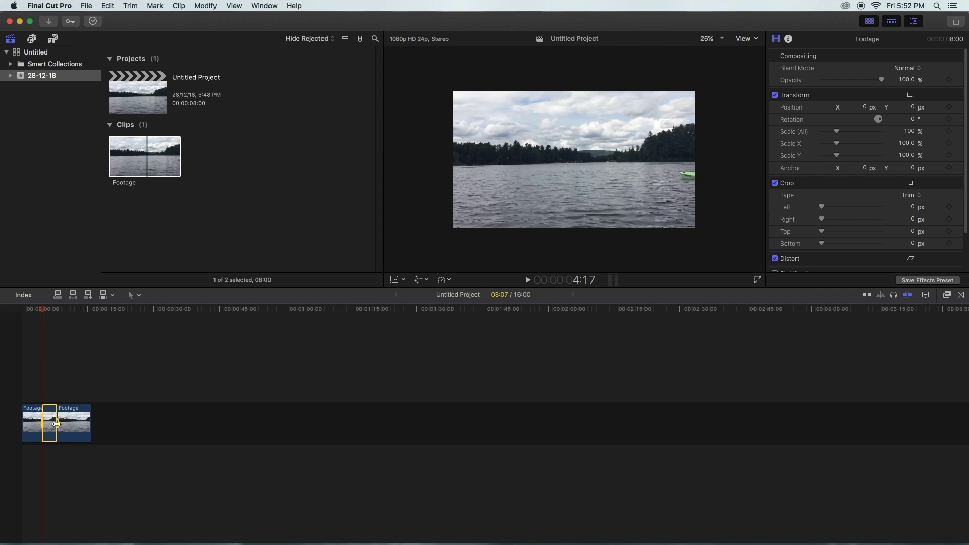
key("Delete")
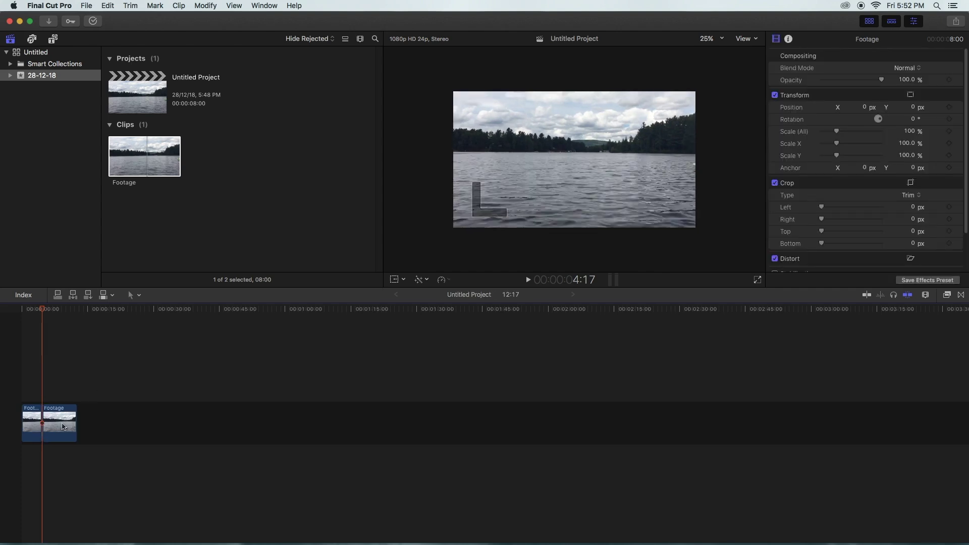
Step: Try sliding the second Footage clip later and lifting the short first clip
left_click_drag(62, 427, 162, 424)
left_click_drag(61, 420, 226, 415)
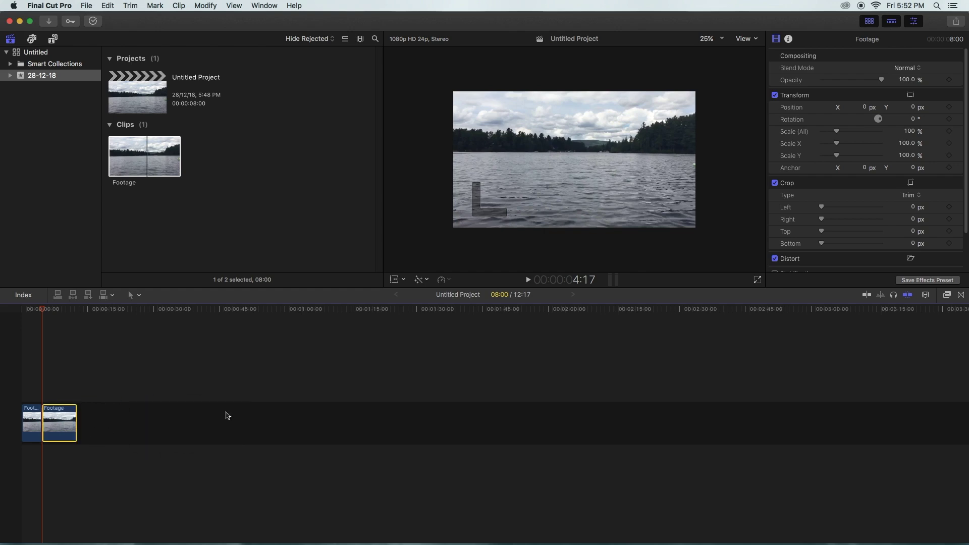
left_click_drag(61, 426, 339, 416)
left_click_drag(62, 413, 265, 411)
left_click_drag(57, 420, 251, 427)
left_click_drag(73, 428, 371, 444)
mouse_move(29, 418)
left_mouse_down()
mouse_move(44, 367)
mouse_move(29, 401)
mouse_move(103, 420)
left_mouse_up()
Step: Move the playhead to about 1:17 and select the short first Footage clip
left_click_drag(45, 310, 11, 333)
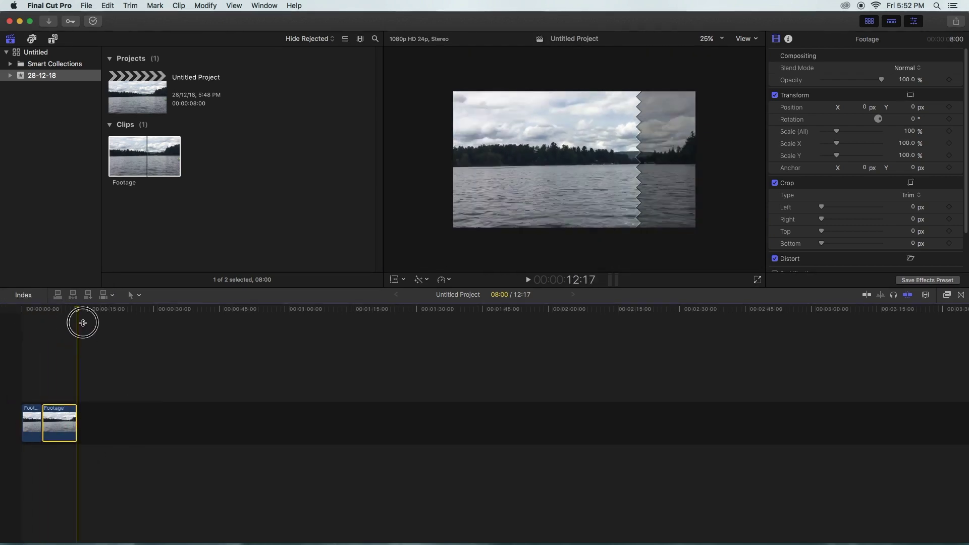
left_click(16, 359)
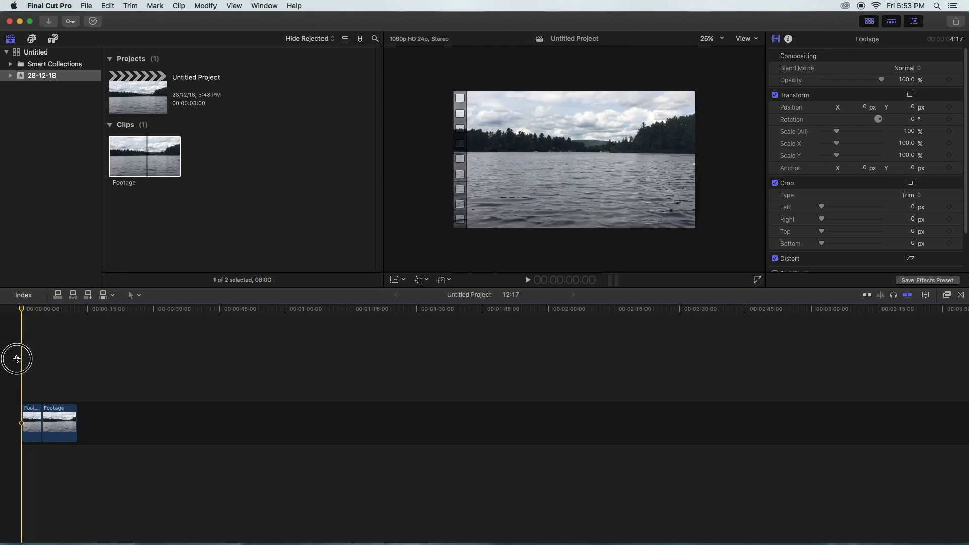
left_click_drag(29, 309, 37, 312)
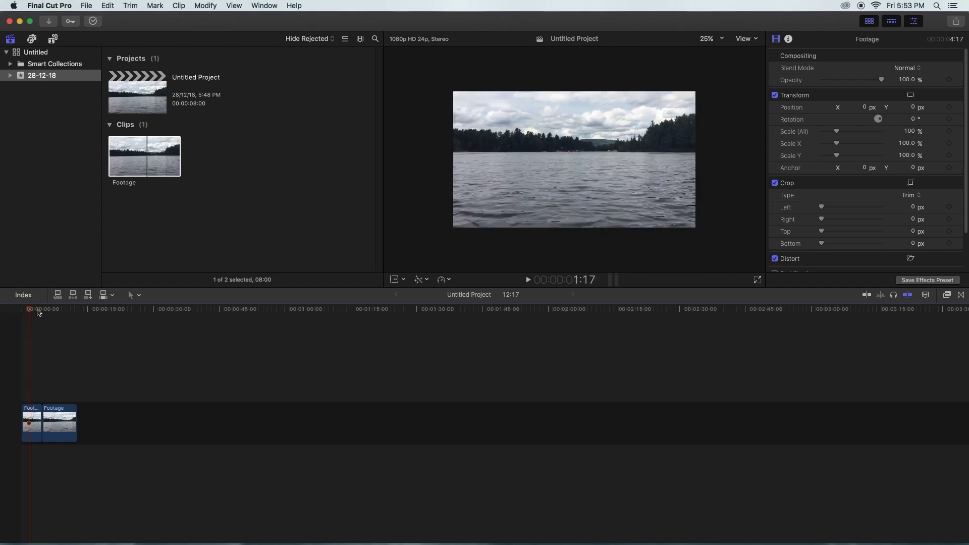
left_click(31, 422)
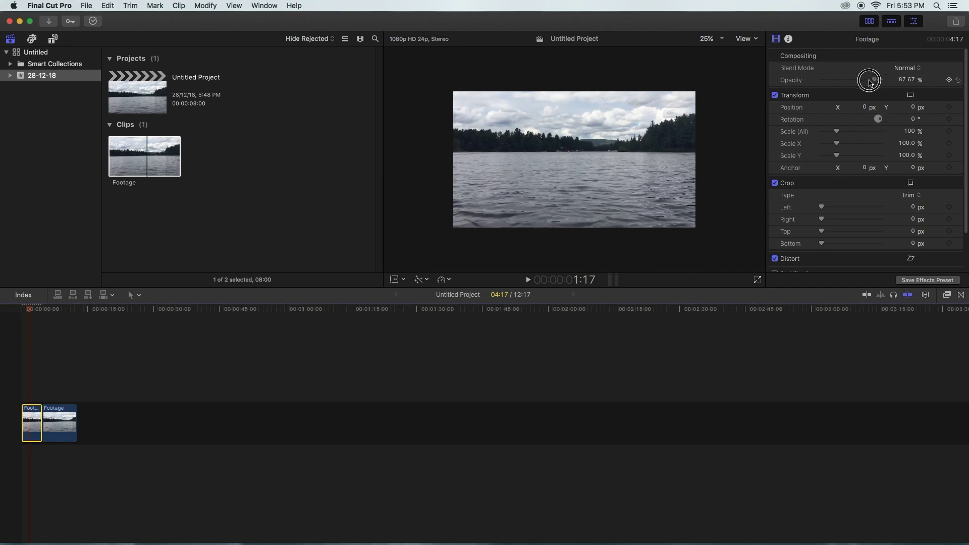
Step: Scale the first Footage clip to 47.89% with the viewer's Transform handles
mouse_move(880, 80)
left_mouse_down()
mouse_move(832, 82)
mouse_move(883, 80)
left_mouse_up()
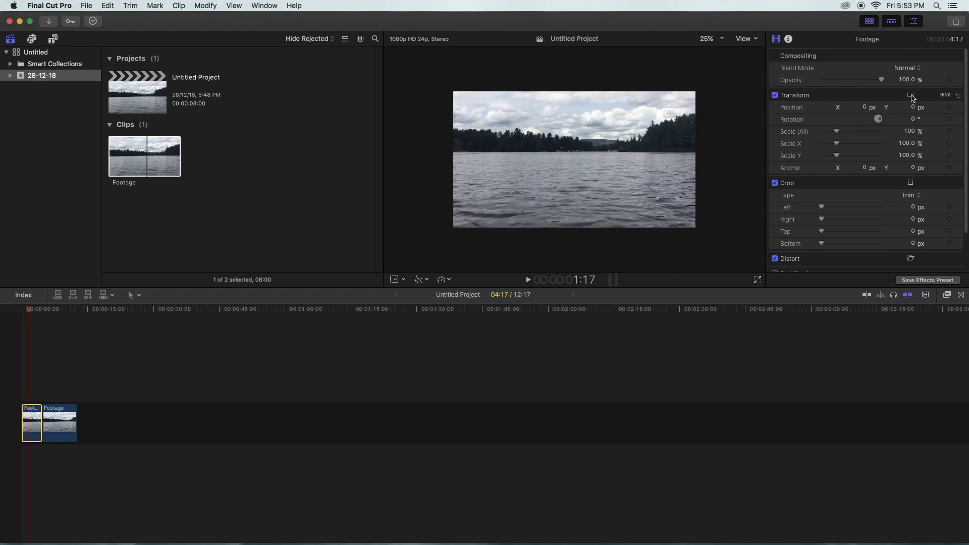
left_click(911, 96)
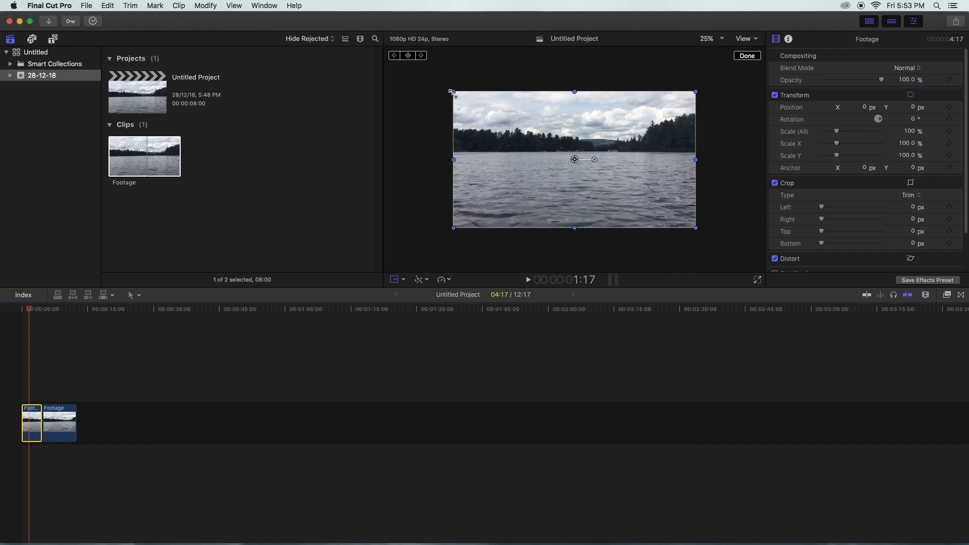
mouse_move(452, 93)
left_mouse_down()
mouse_move(566, 172)
mouse_move(536, 143)
mouse_move(488, 128)
left_mouse_up()
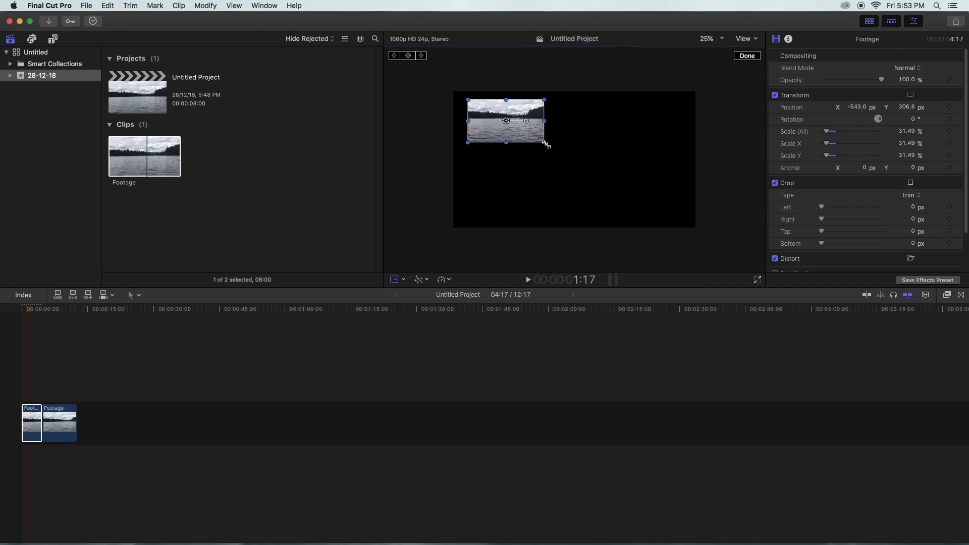
mouse_move(544, 143)
left_mouse_down()
mouse_move(632, 201)
mouse_move(574, 163)
mouse_move(604, 147)
left_mouse_up()
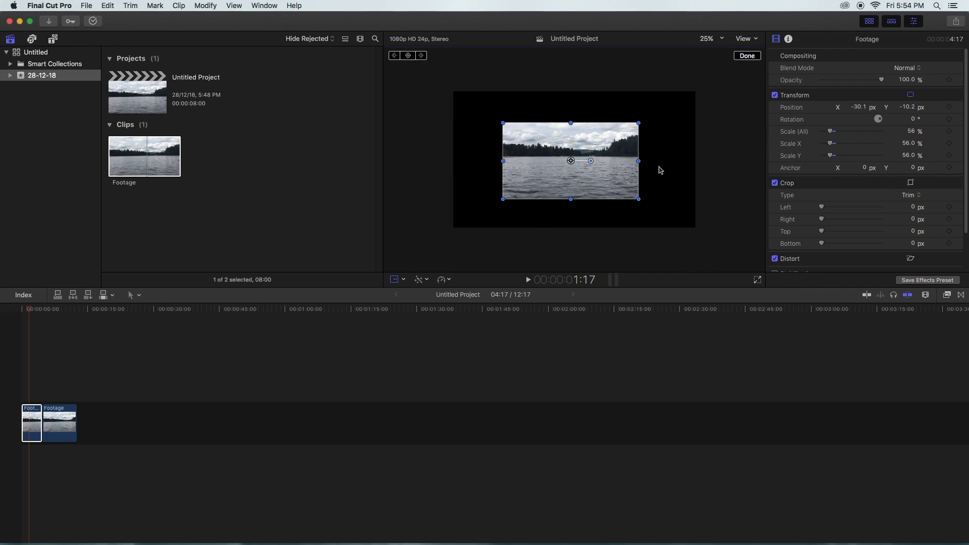
left_click(598, 150)
left_click_drag(638, 122, 628, 128)
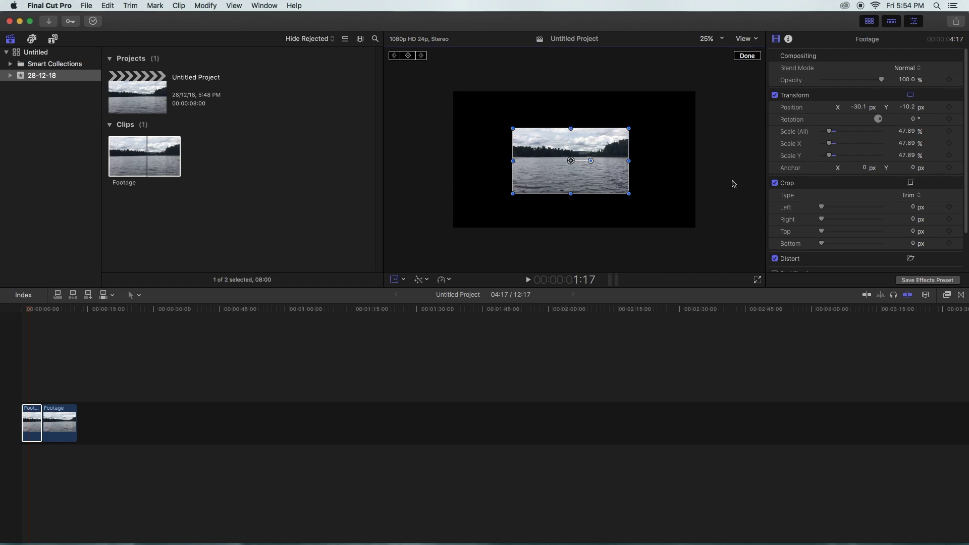
Step: Crop the right side off the scaled-down first clip
left_click(910, 182)
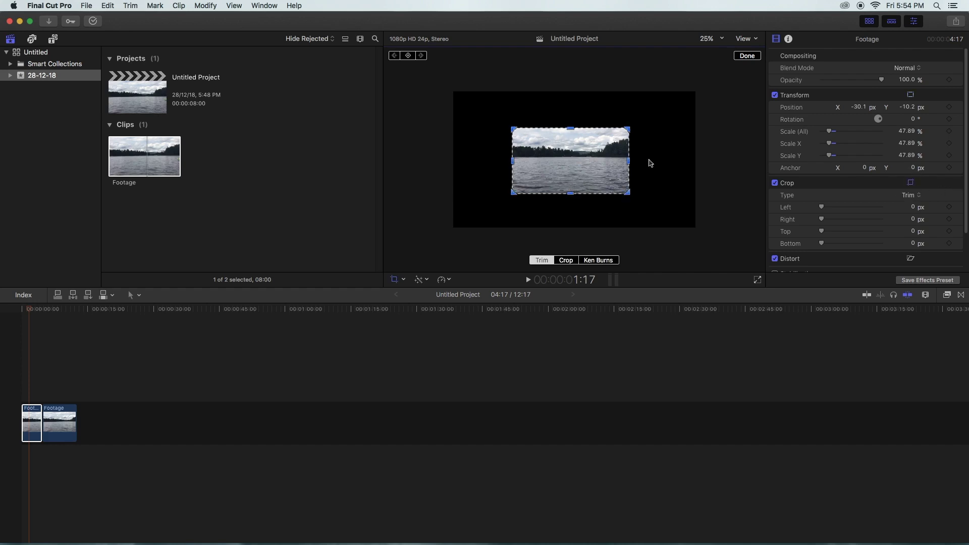
left_click_drag(628, 162, 566, 167)
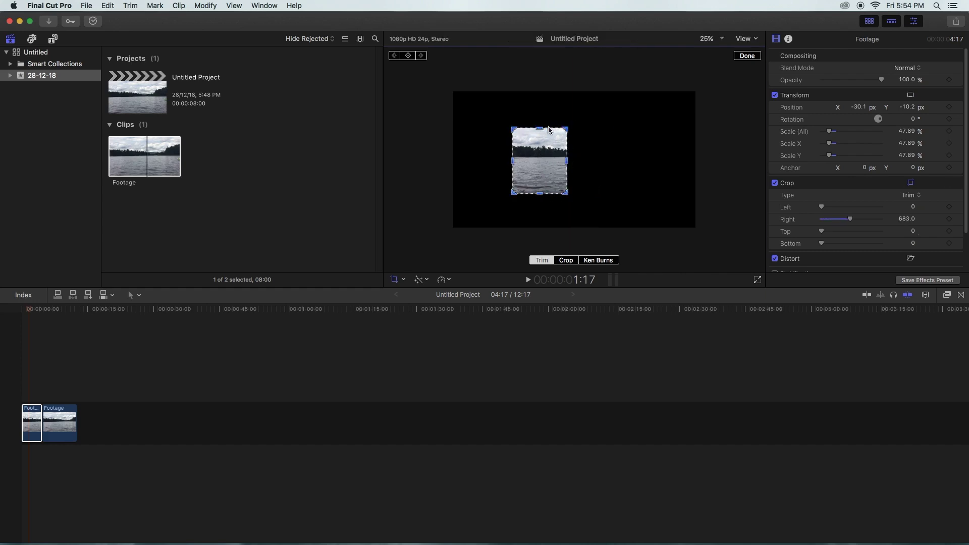
scroll(897, 188, "down", 3)
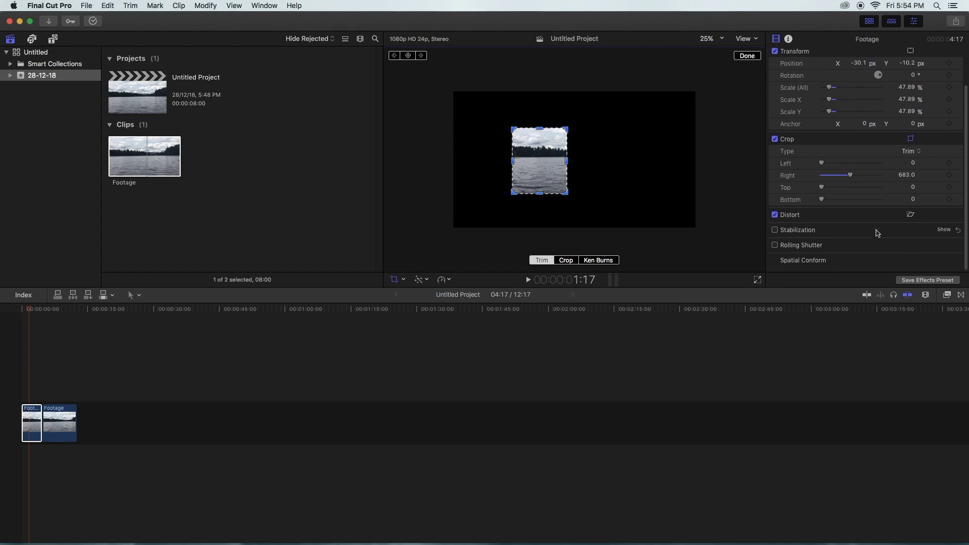
Step: Move the playhead to the cut between the clips and open the Transitions browser
left_click_drag(17, 320, 56, 327)
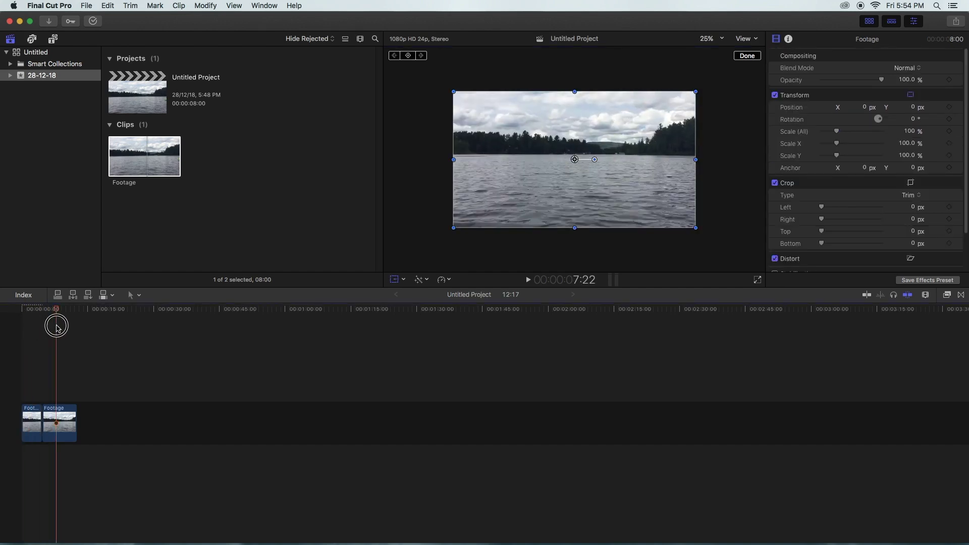
left_click_drag(56, 327, 42, 331)
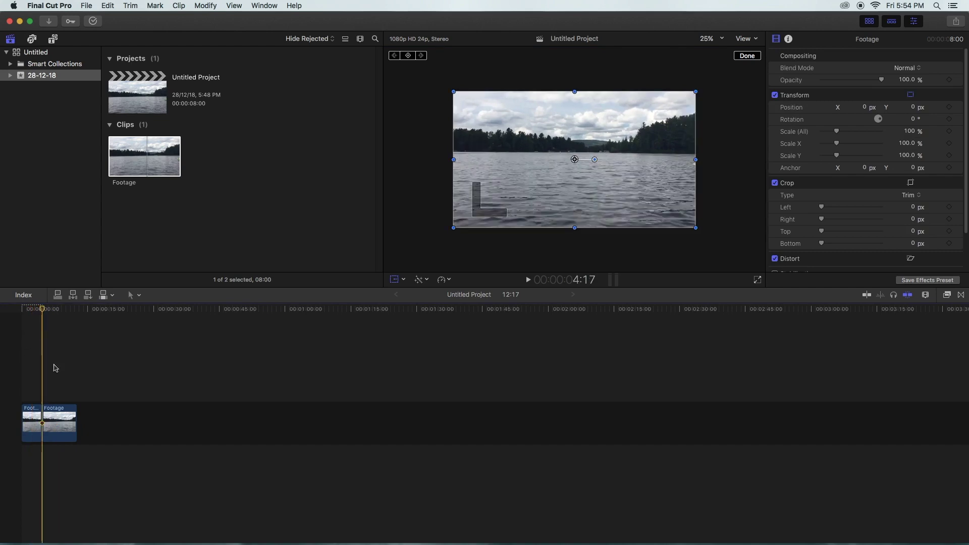
left_click(960, 293)
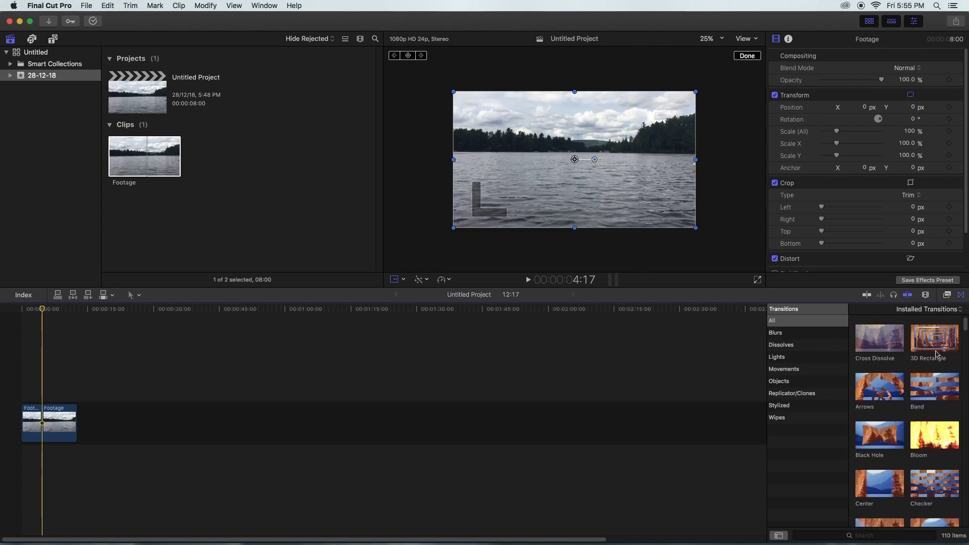
Step: Add a 3D Rectangle transition between the two Footage clips and play it back
mouse_move(939, 341)
left_mouse_down()
mouse_move(244, 433)
mouse_move(48, 425)
mouse_move(47, 433)
left_mouse_up()
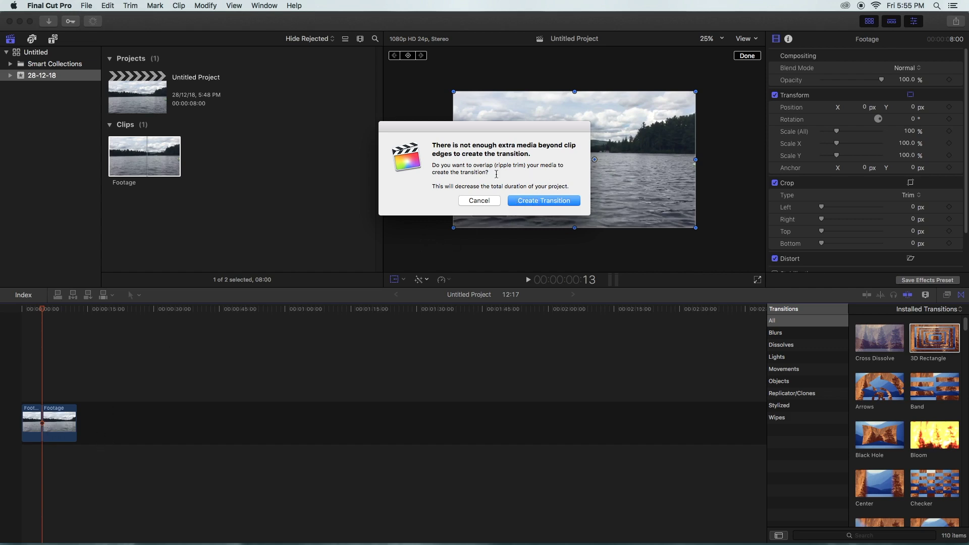
left_click(552, 203)
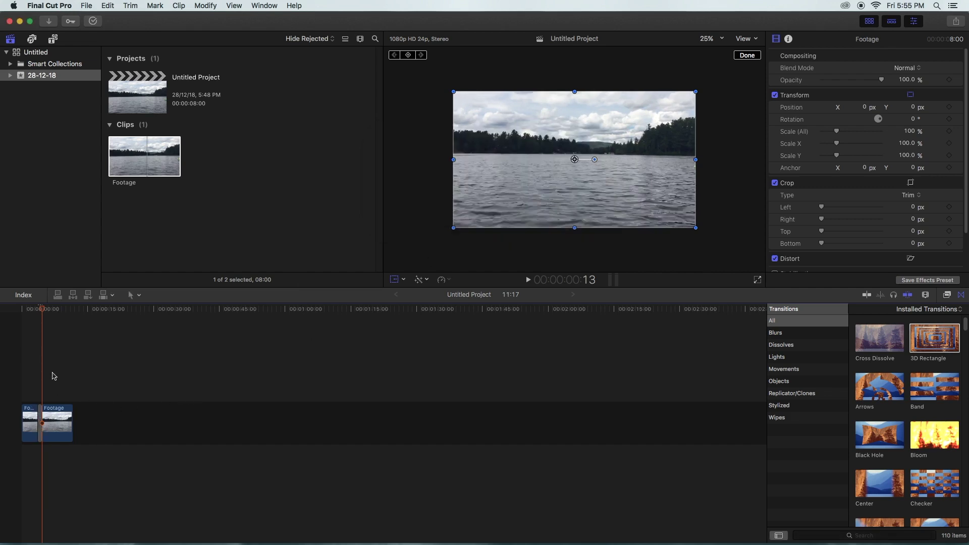
left_click_drag(42, 310, 40, 308)
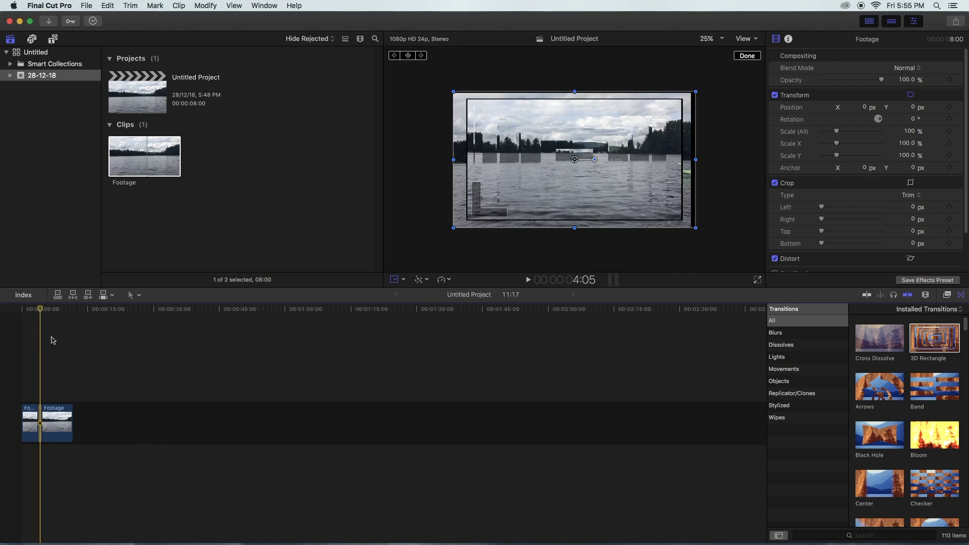
left_click(36, 310)
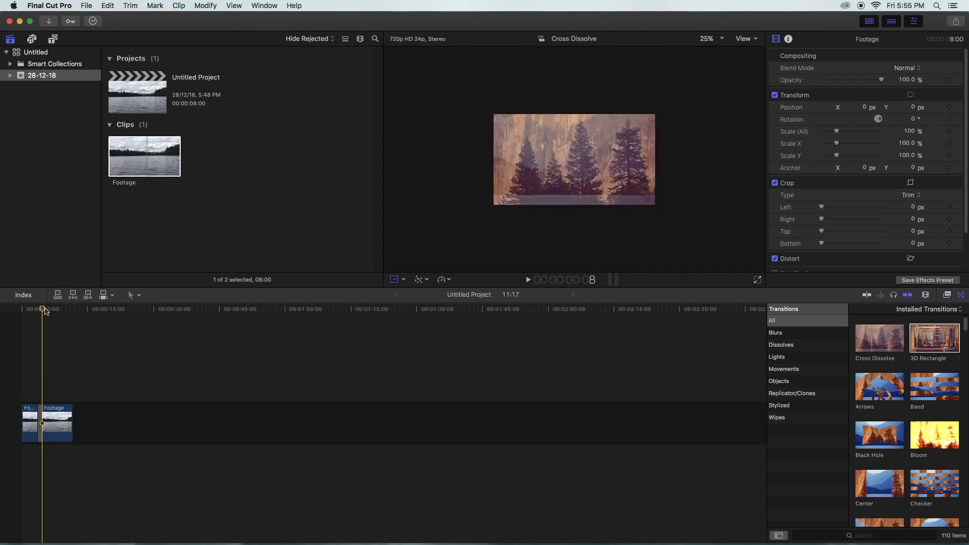
left_click(37, 309)
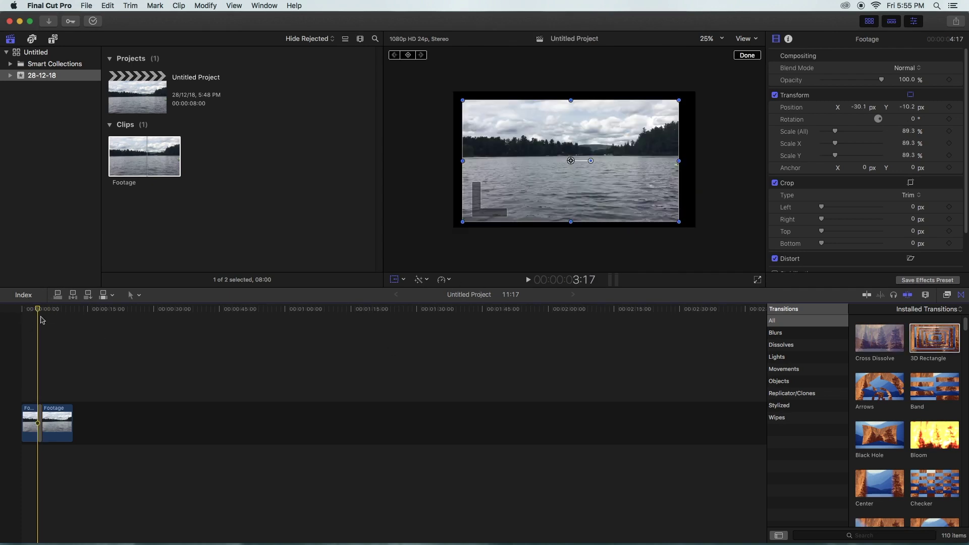
left_click(21, 308)
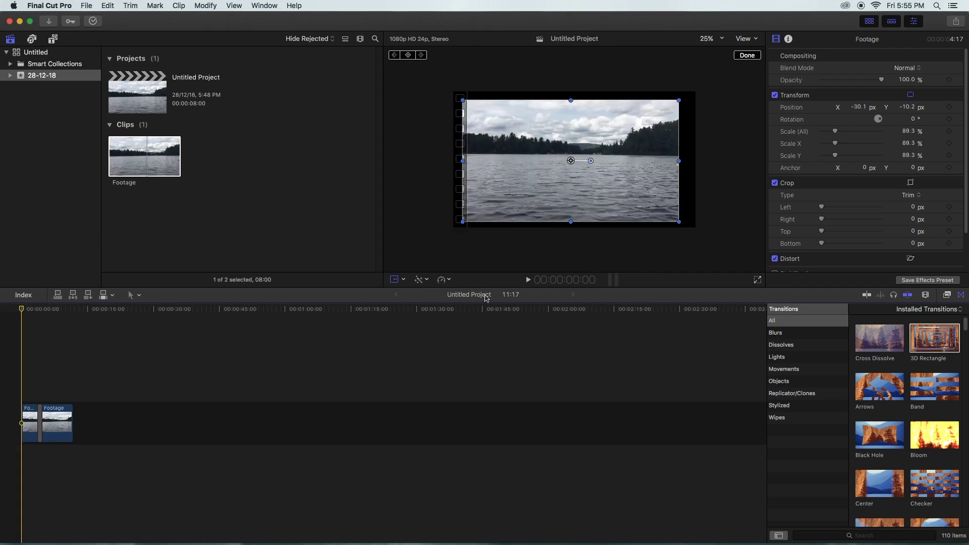
left_click(528, 280)
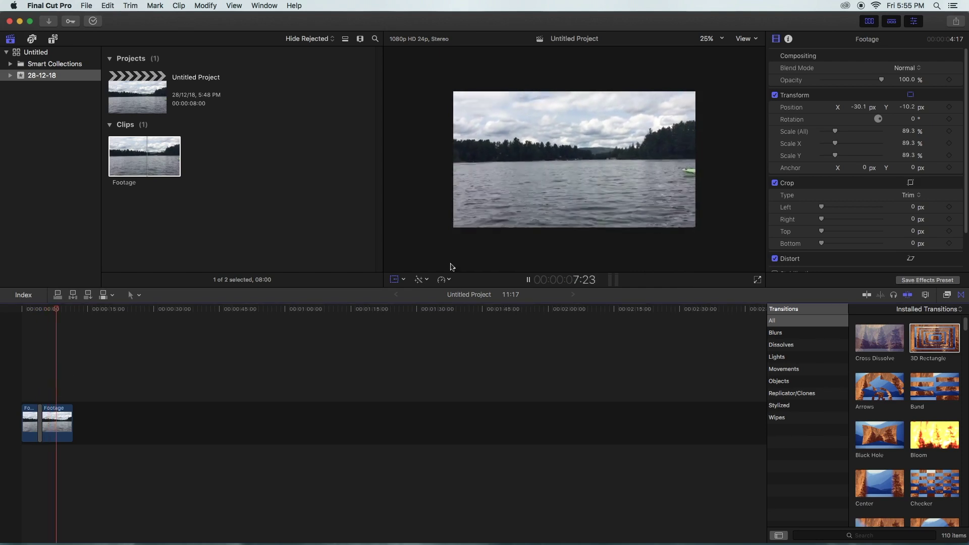
key("space")
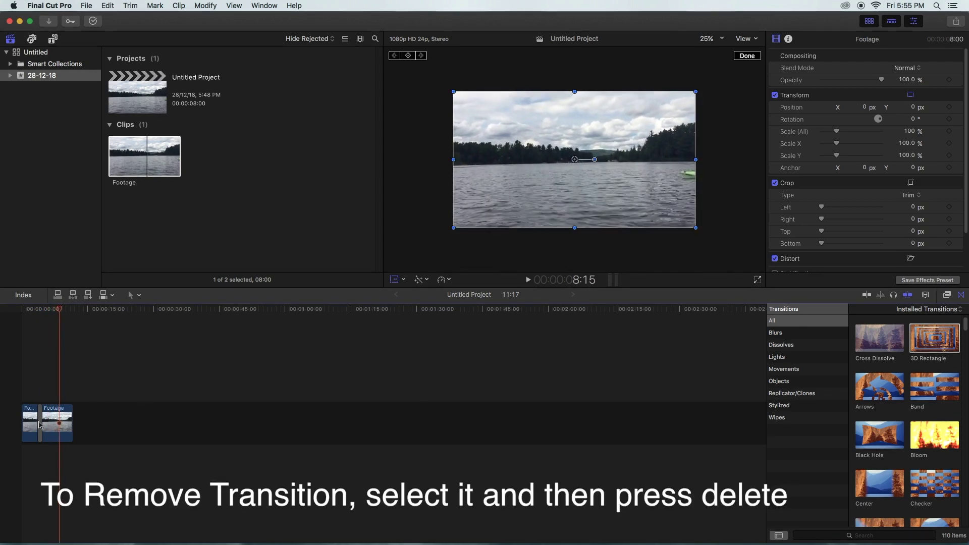
Step: Delete the transition between the clips and show the Effects browser
left_click(40, 425)
key("Delete")
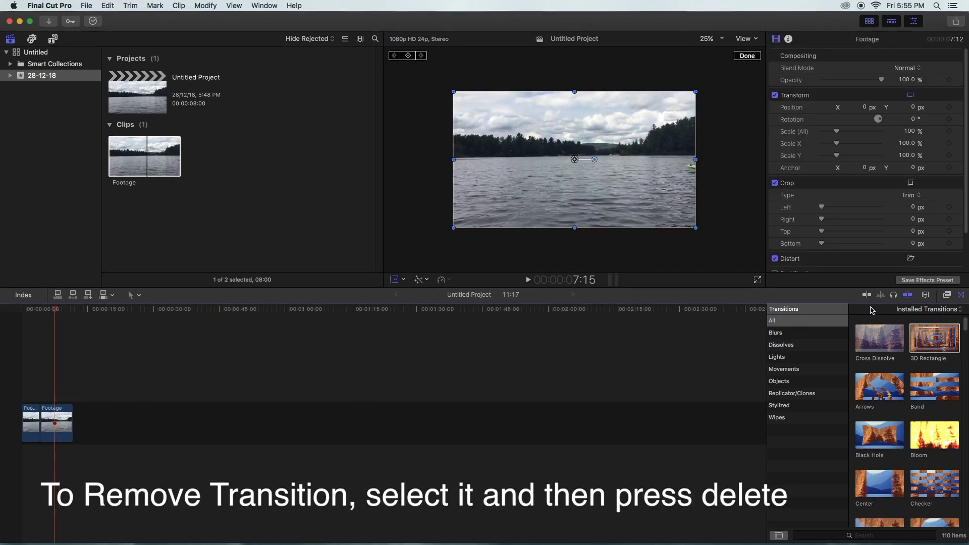
left_click(947, 296)
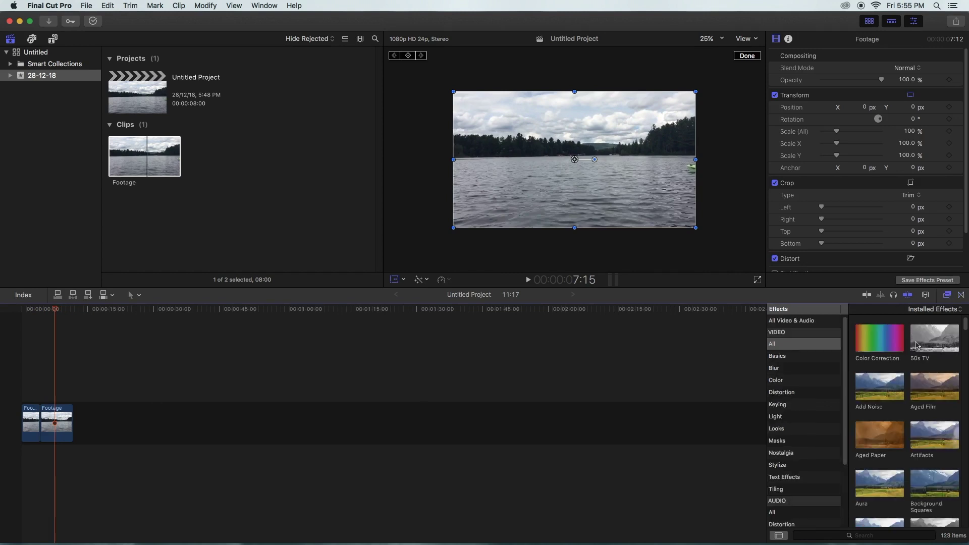
scroll(897, 421, "down", 2)
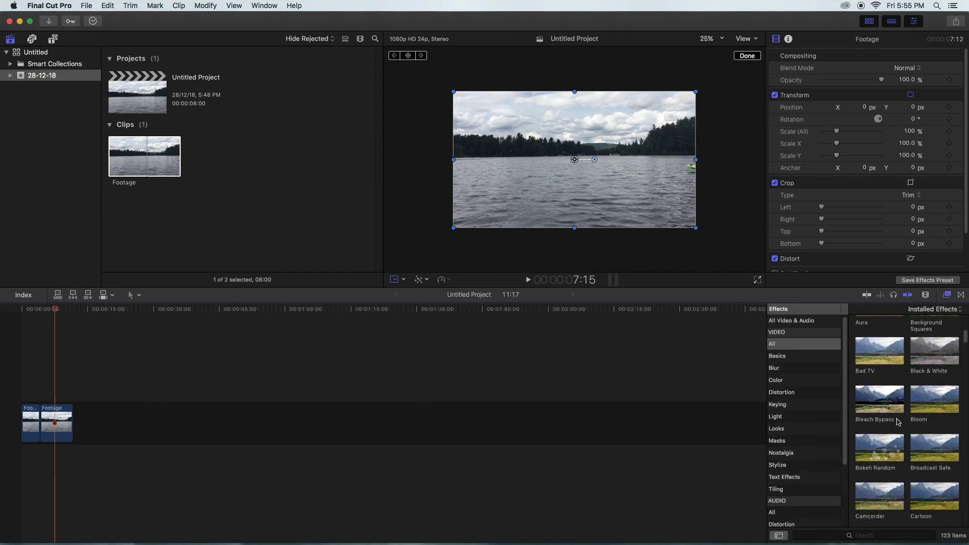
scroll(897, 421, "down", 5)
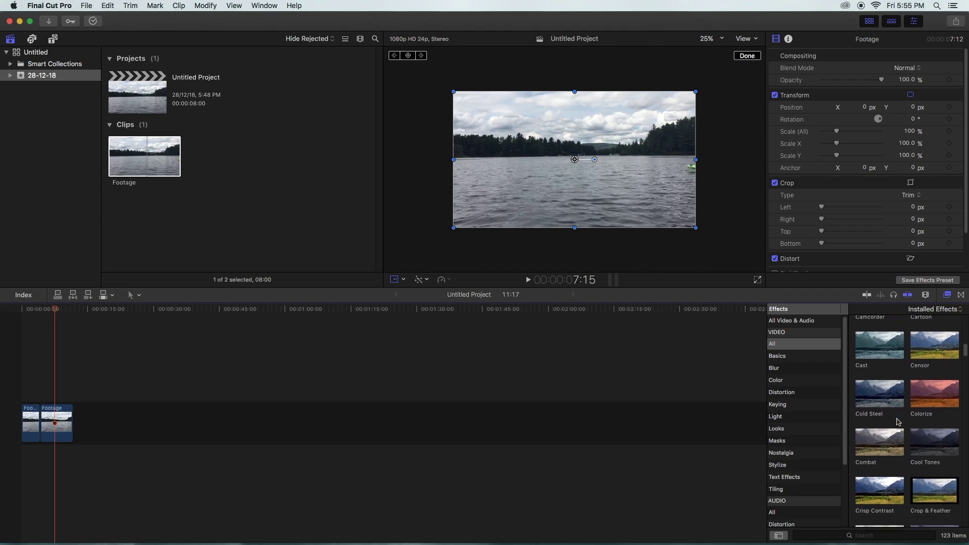
scroll(898, 422, "down", 2)
scroll(898, 422, "down", 2)
scroll(897, 422, "down", 2)
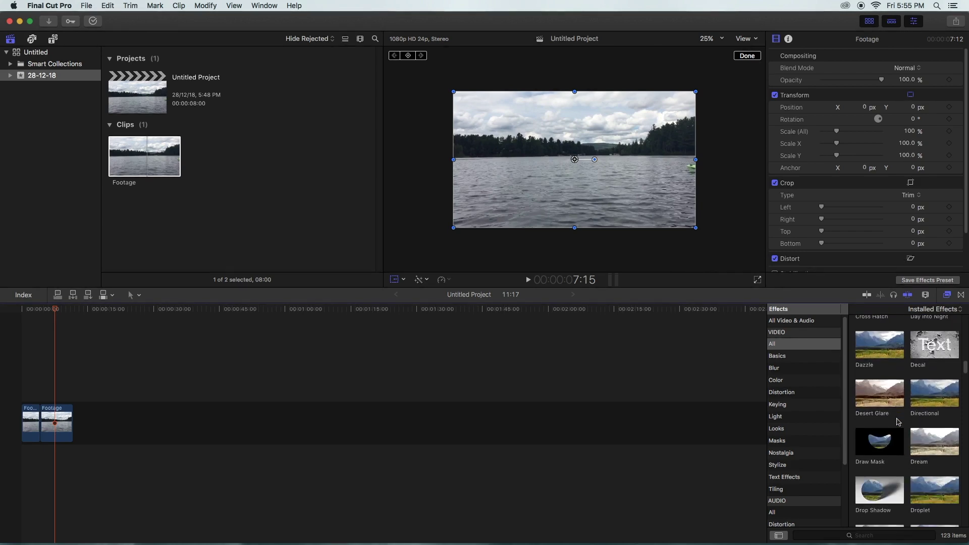
scroll(898, 422, "down", 2)
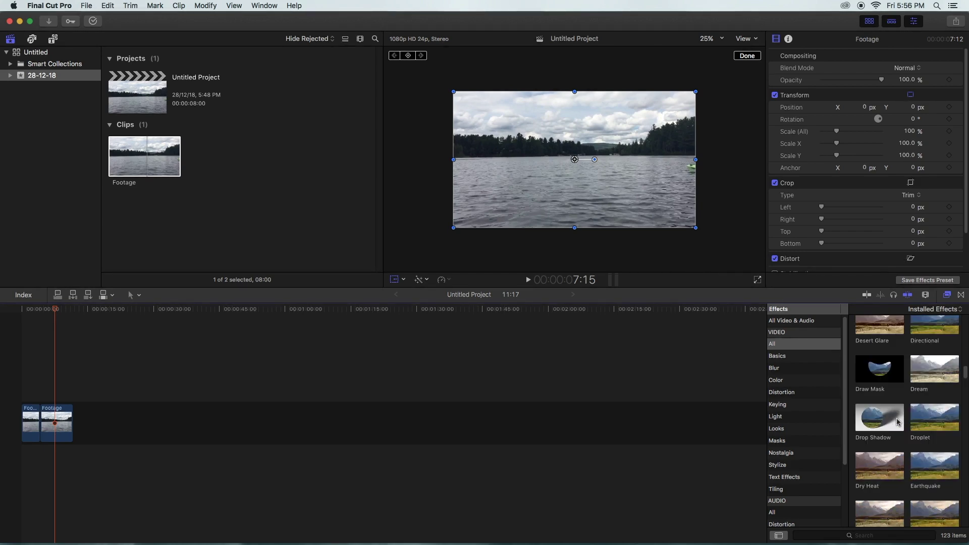
scroll(897, 422, "down", 2)
scroll(897, 422, "down", 2)
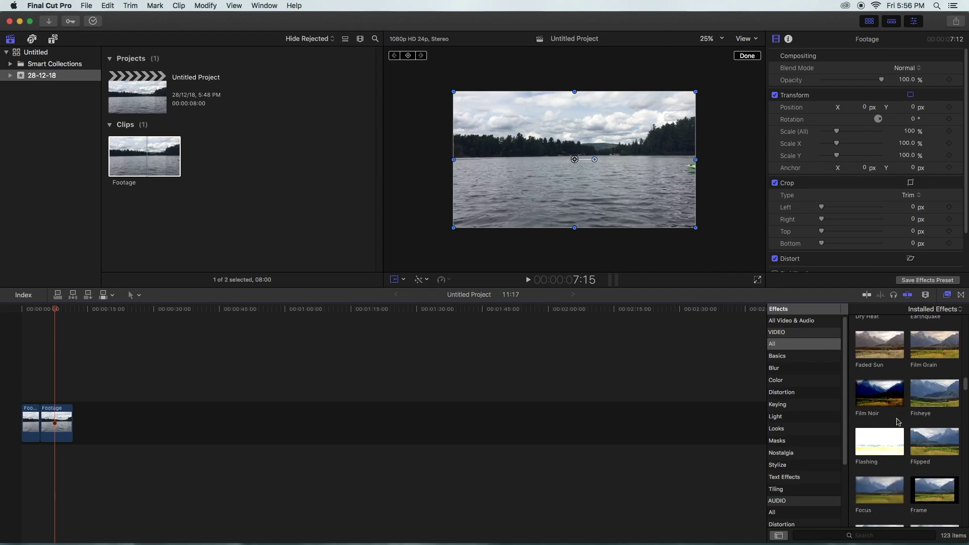
scroll(897, 422, "down", 1)
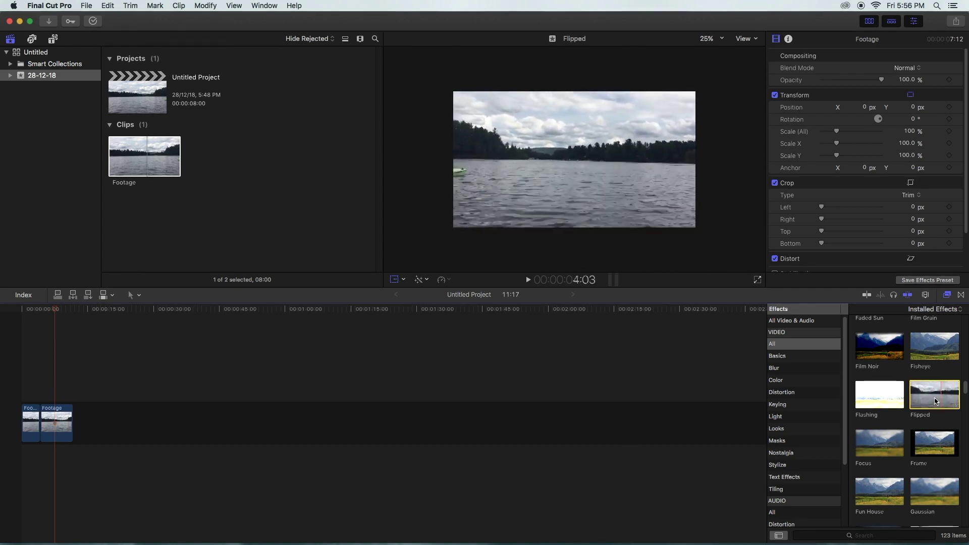
Step: Apply the Flipped effect (Horizontal, amount 100) to the second Footage clip and preview the mirrored shot
left_click_drag(935, 401, 57, 424)
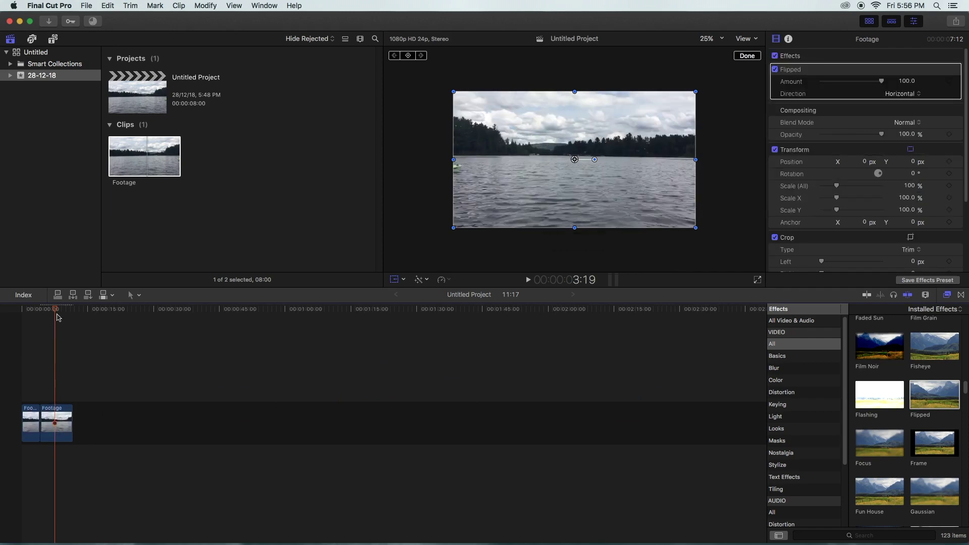
mouse_move(57, 317)
left_mouse_down()
mouse_move(10, 318)
mouse_move(156, 346)
left_mouse_up()
left_click(62, 428)
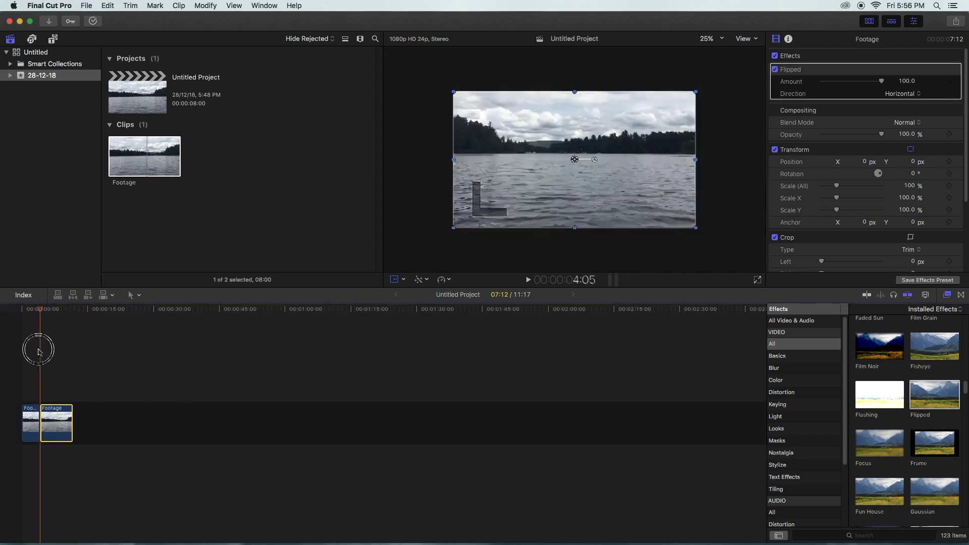
key("shift+t")
left_click_drag(156, 346, 65, 348)
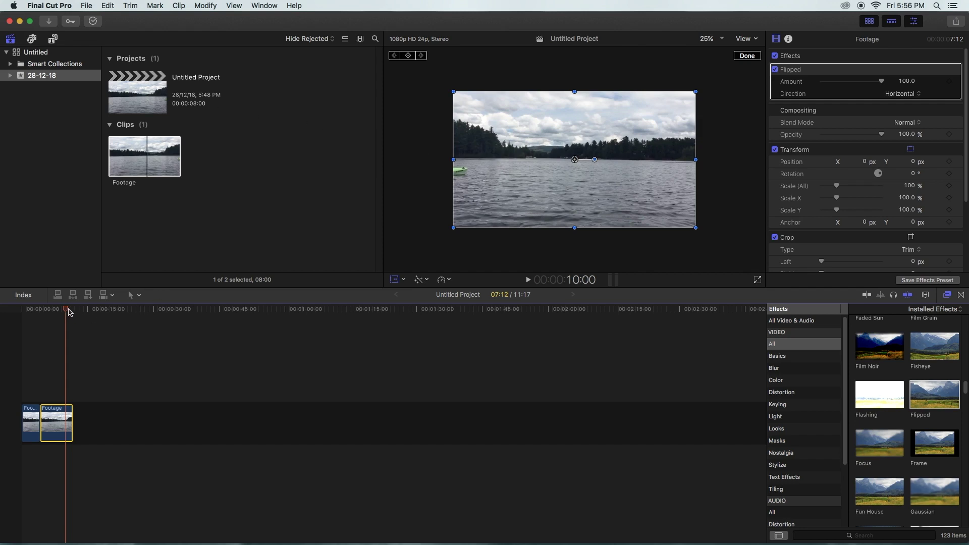
left_click_drag(70, 312, 11, 322)
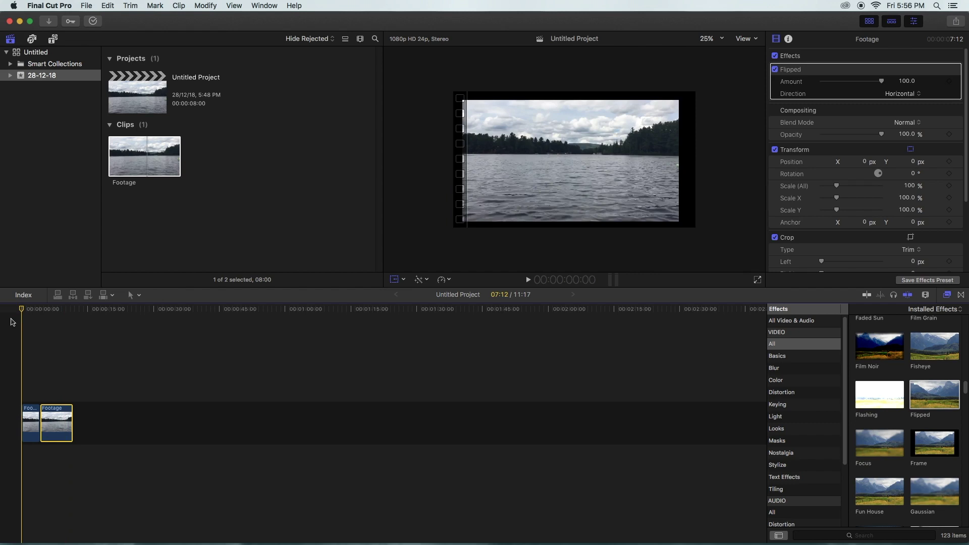
Step: Show the Bumper/Opener titles, such as Spin, Stacked and Winners Circle, in the Titles and Generators browser
left_click(53, 40)
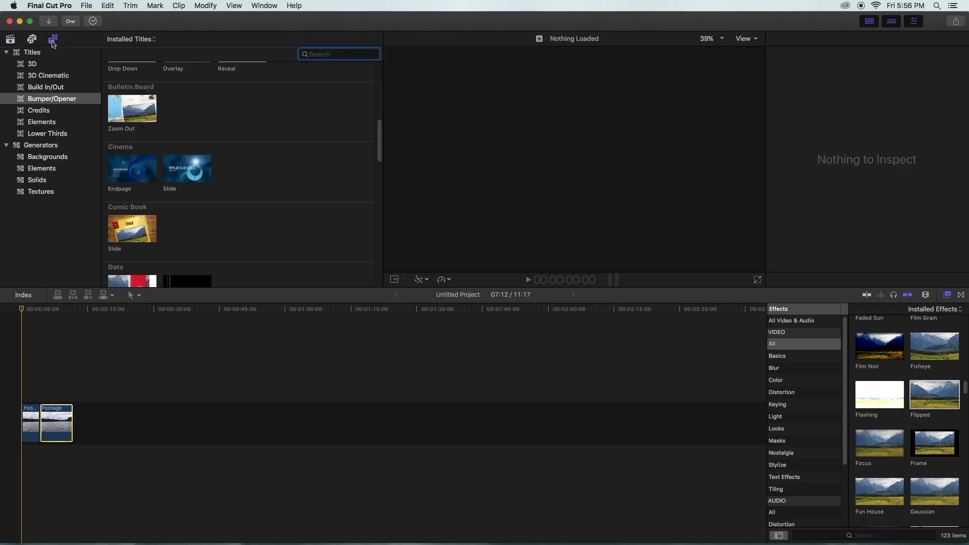
left_click(57, 98)
Step: Place a Basic Title clip above the Footage clips at the start of the timeline
scroll(296, 162, "up", 5)
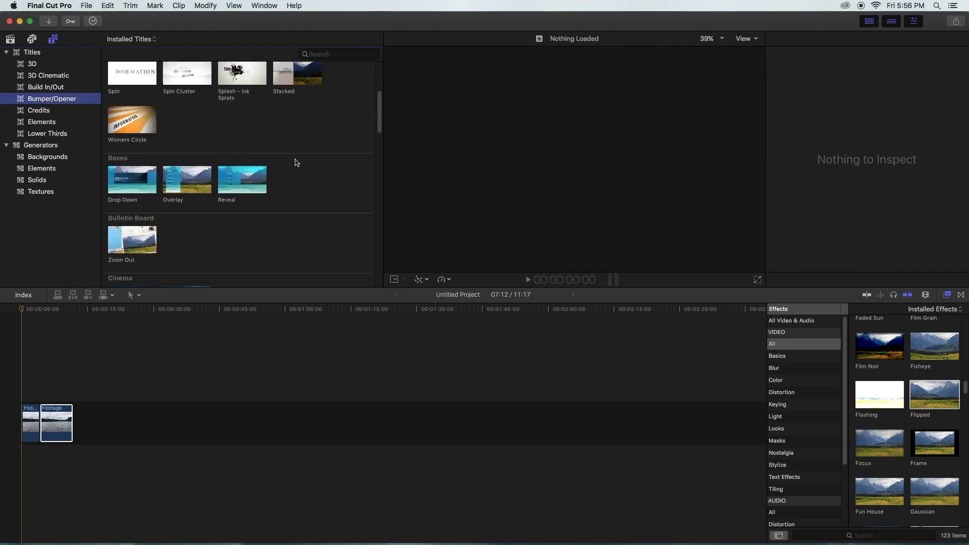
scroll(296, 162, "up", 5)
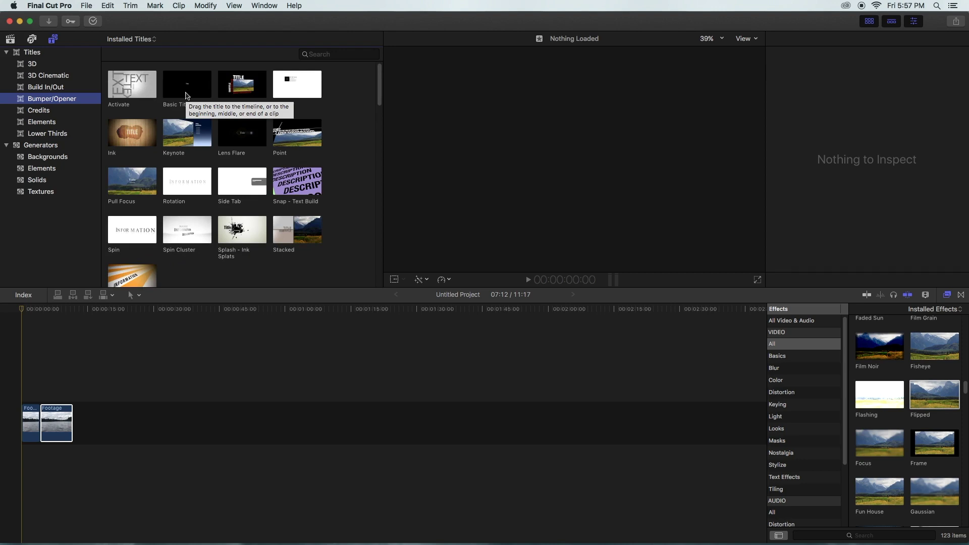
left_click_drag(187, 95, 2, 374)
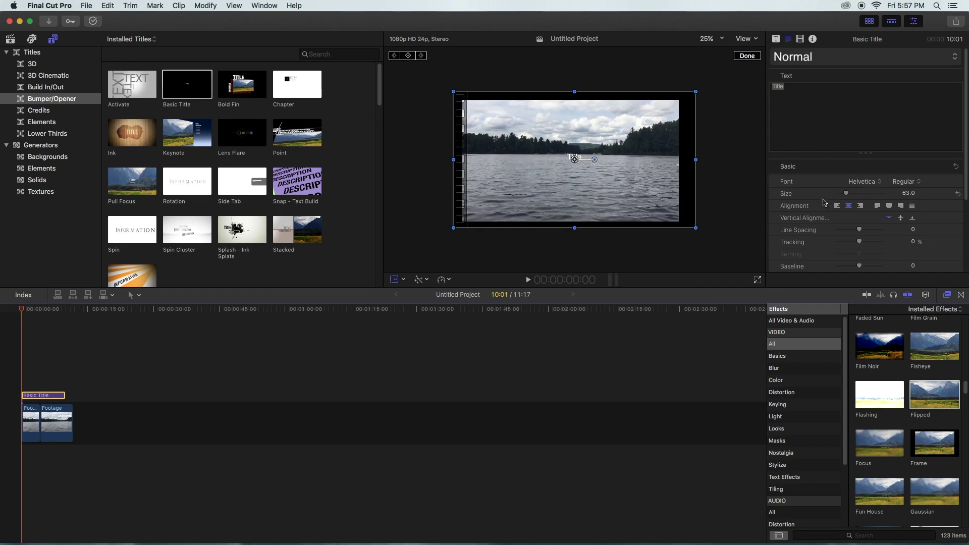
Step: Replace the placeholder title text with 'Hello' and move it to the lower-left of the frame
left_click_drag(809, 97, 746, 78)
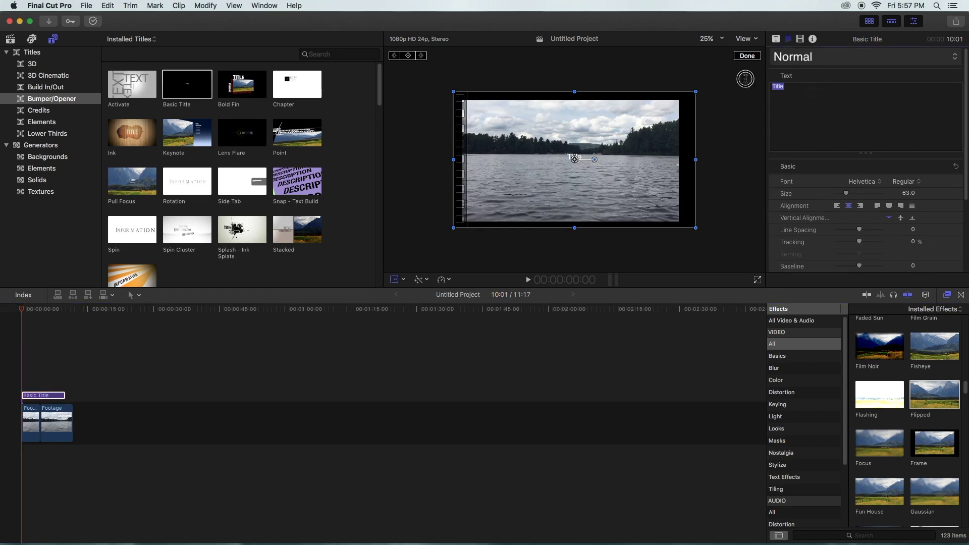
type("Hello")
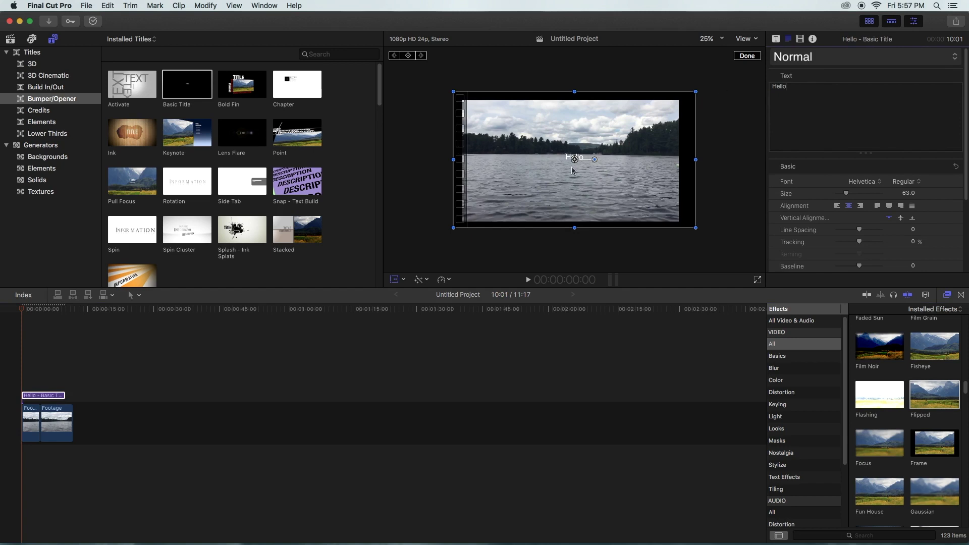
mouse_move(573, 164)
left_mouse_down()
mouse_move(605, 144)
mouse_move(586, 211)
left_mouse_up()
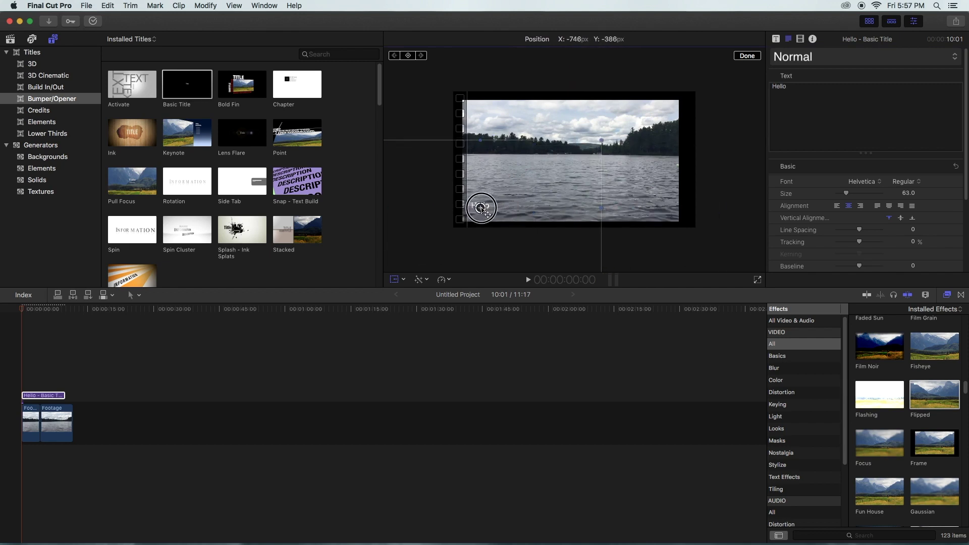
left_click_drag(585, 211, 495, 207)
scroll(858, 217, "down", 5)
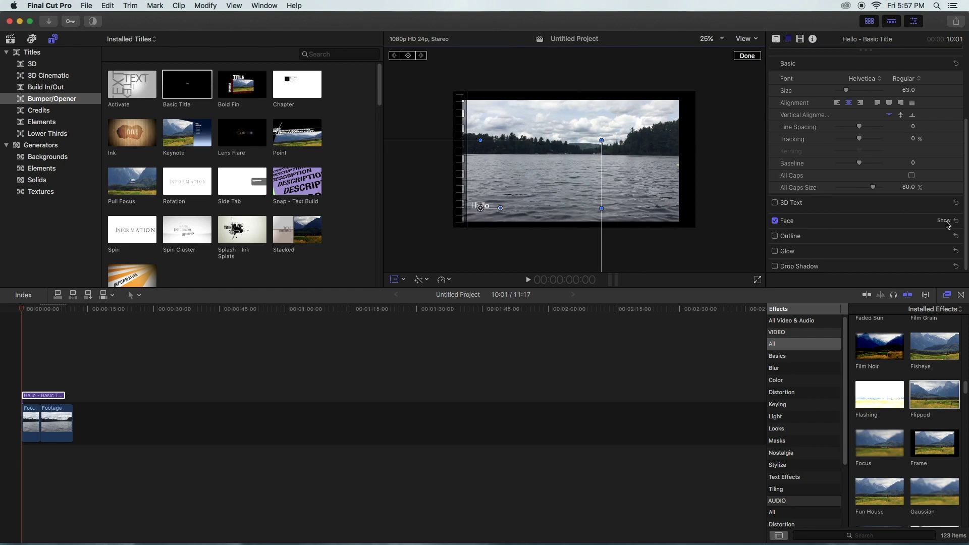
Step: Change the Hello caption's face colour from white to blue, then preview it over the footage
left_click(943, 221)
scroll(828, 249, "down", 3)
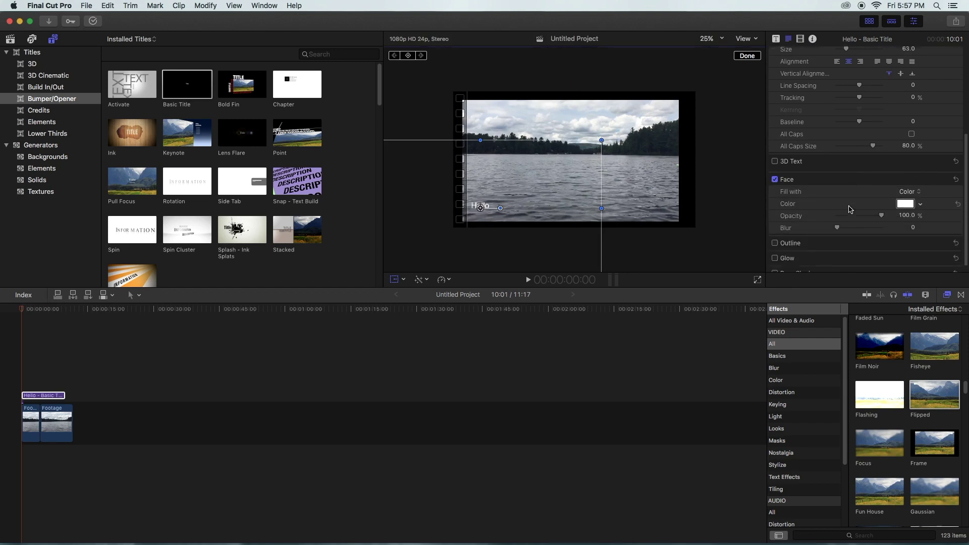
left_click(904, 197)
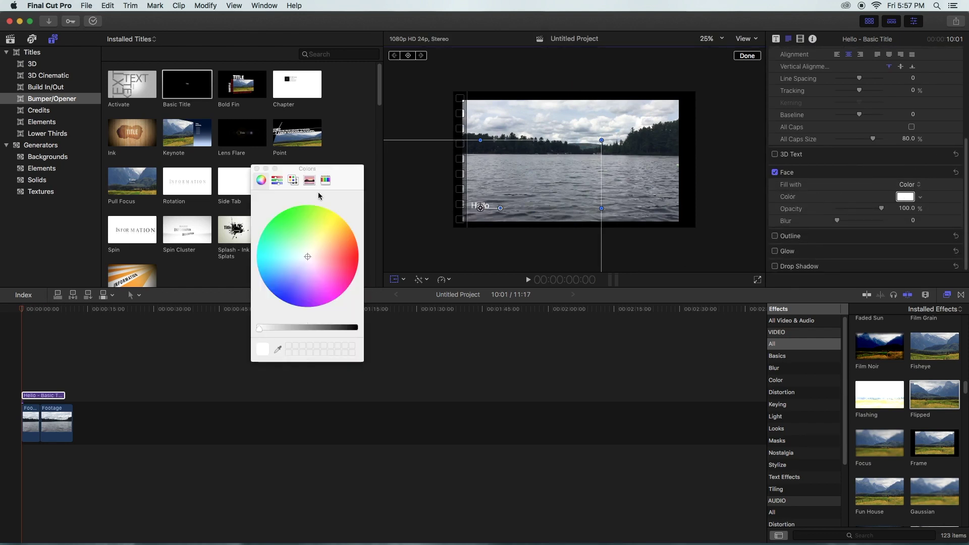
left_click(348, 261)
left_click(278, 297)
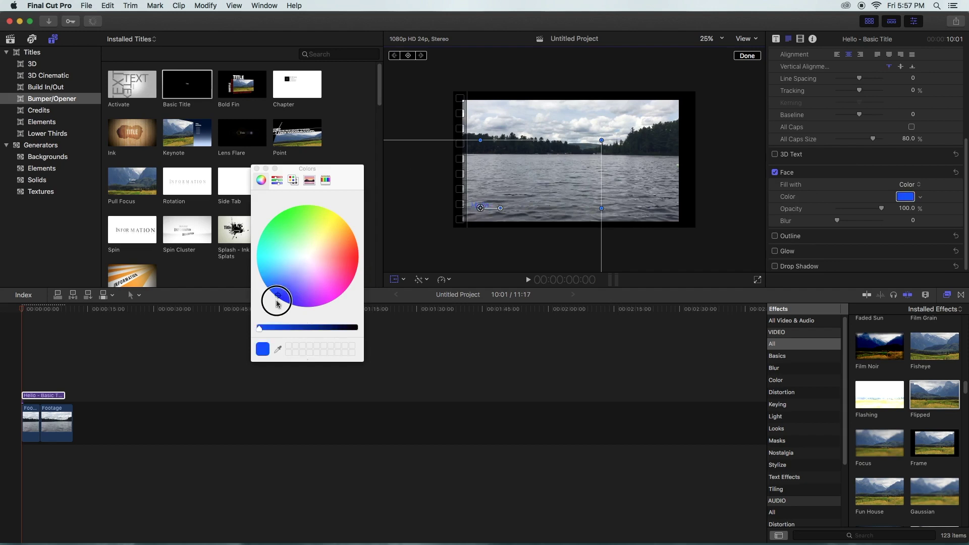
left_click(256, 169)
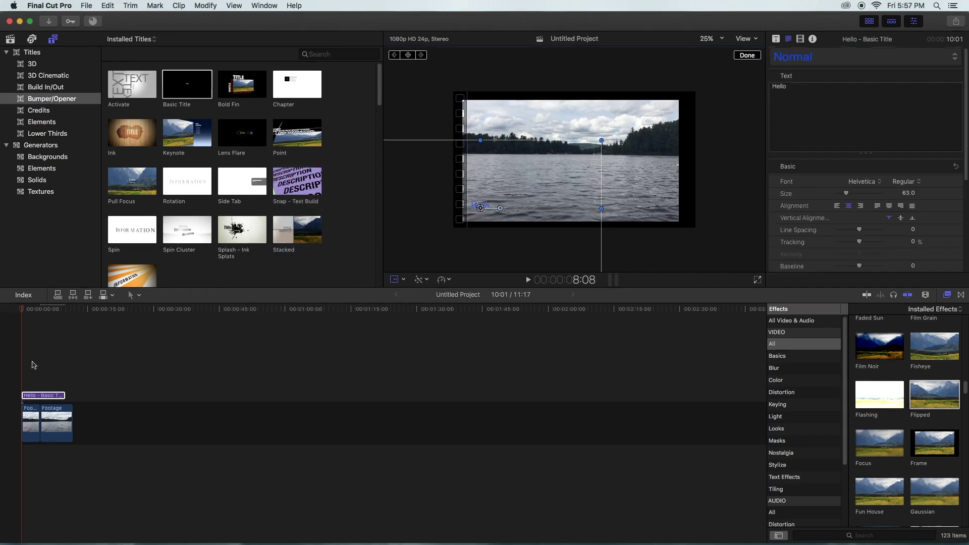
left_click(33, 318)
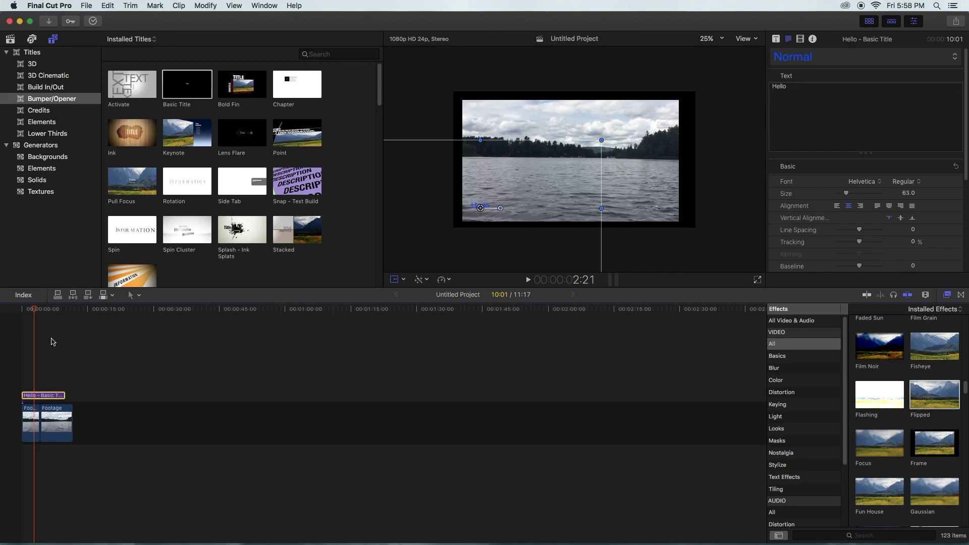
Step: Insert a second Basic Title ahead of the Footage clips, extending the project to 21:18
left_click_drag(37, 309, 8, 324)
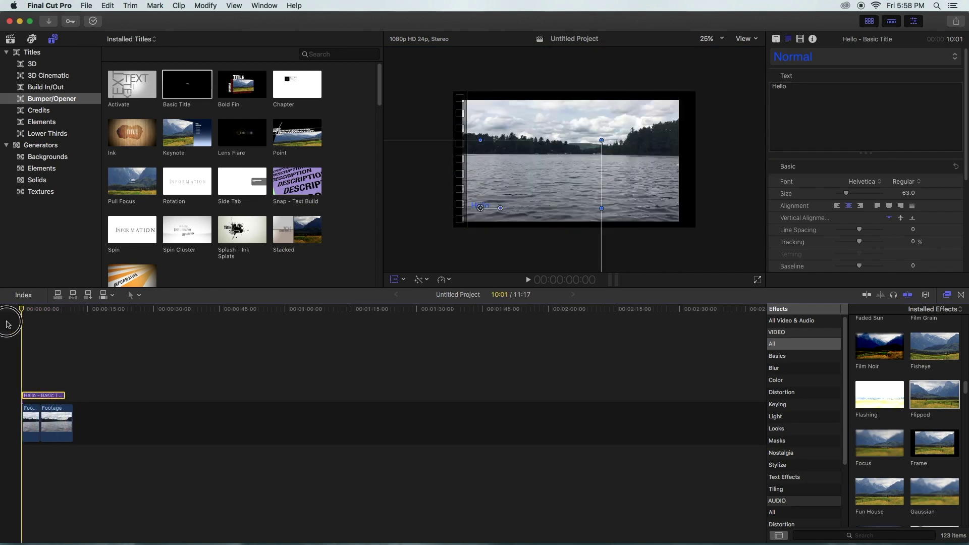
mouse_move(182, 95)
left_mouse_down()
mouse_move(163, 110)
mouse_move(14, 423)
left_mouse_up()
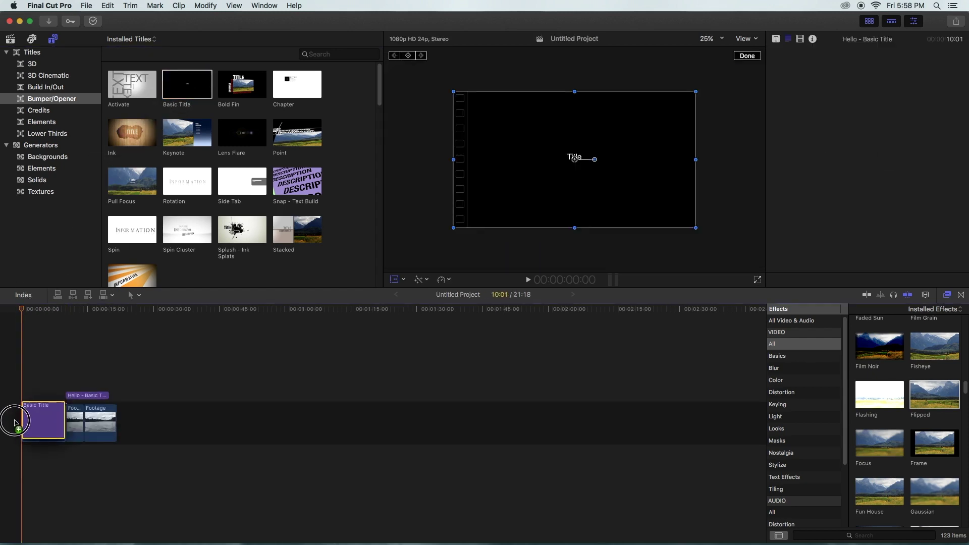
left_click_drag(23, 308, 65, 309)
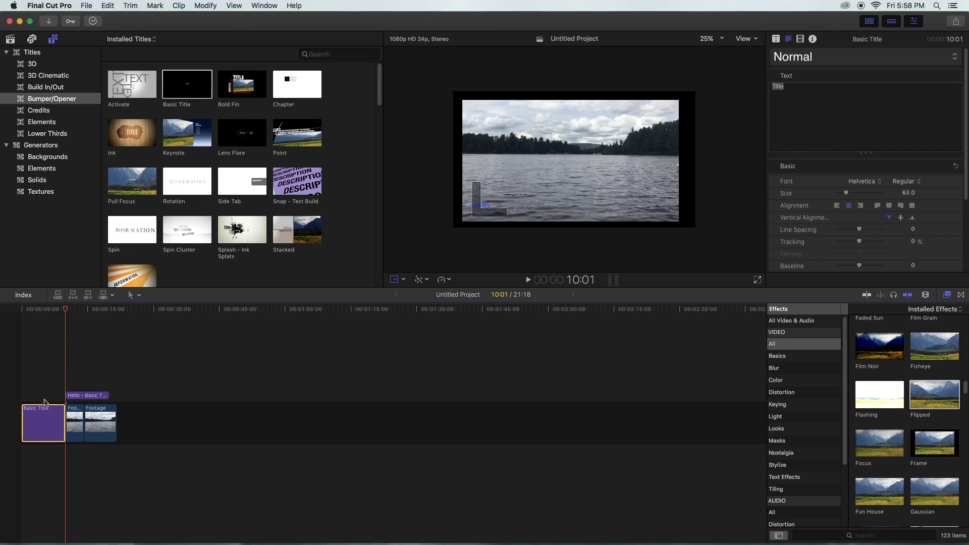
Step: Change the opening title's text from 'Title' to 'Sample Video Edit'
left_click(47, 418)
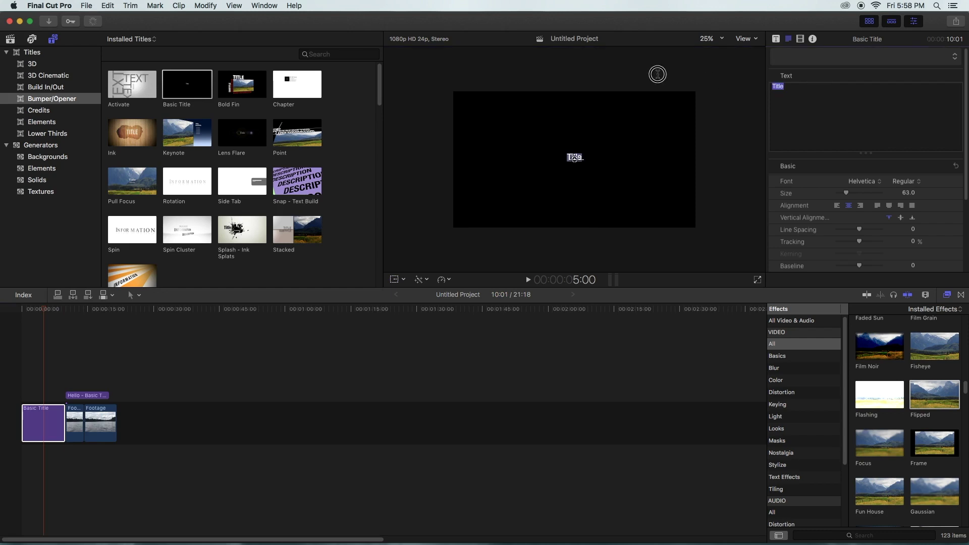
type("Sampl")
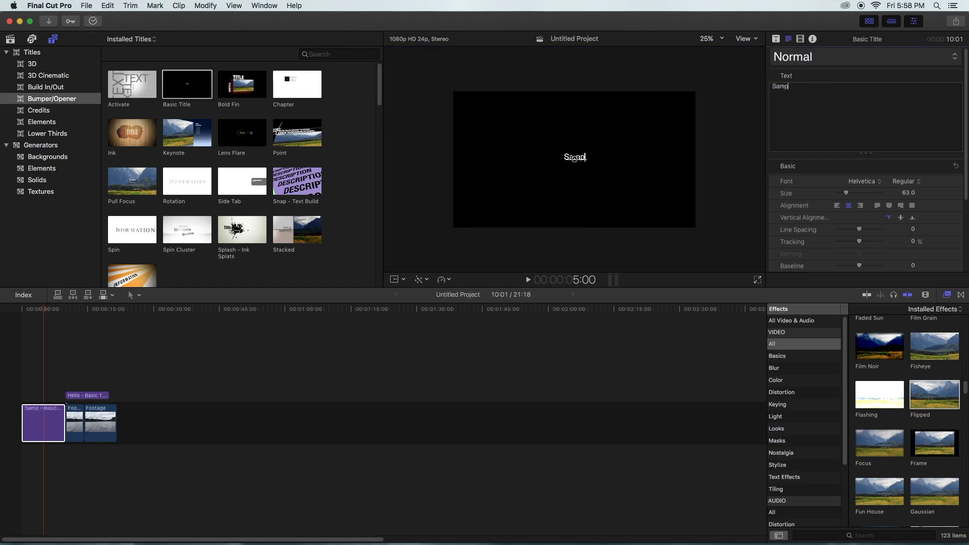
type("e Video Edit")
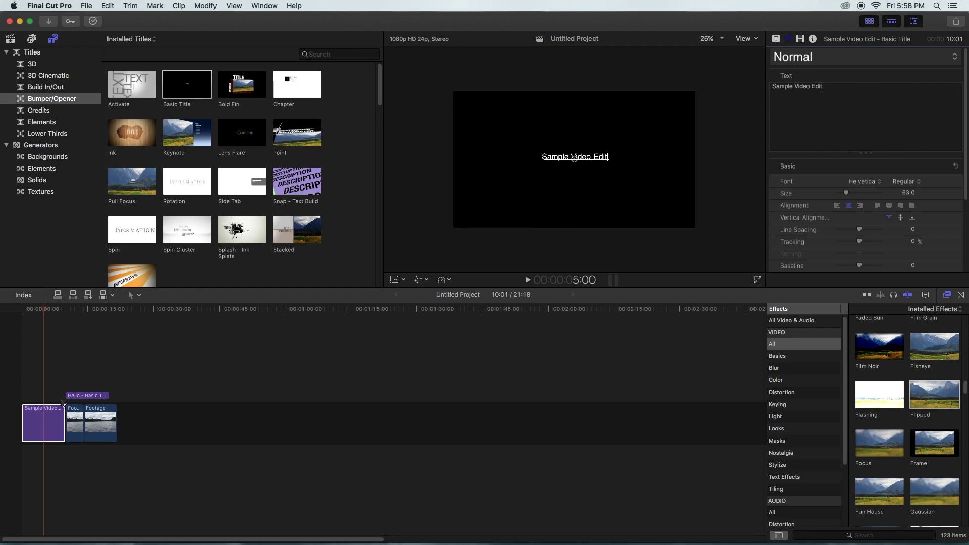
left_click(51, 421)
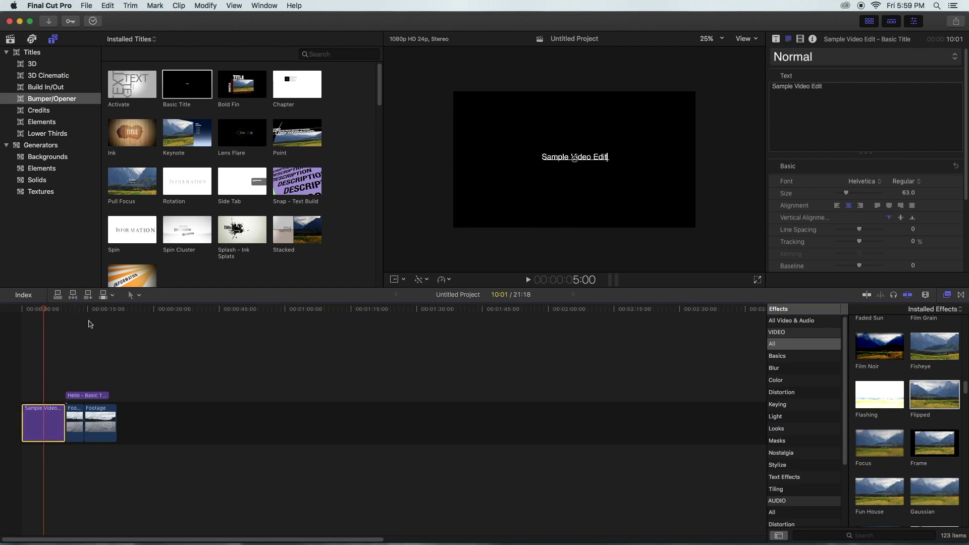
Step: Scrub through the 21:18 edit, then select all clips including the Hello caption with Cmd+A
mouse_move(43, 309)
left_mouse_down()
mouse_move(113, 321)
mouse_move(112, 340)
left_mouse_up()
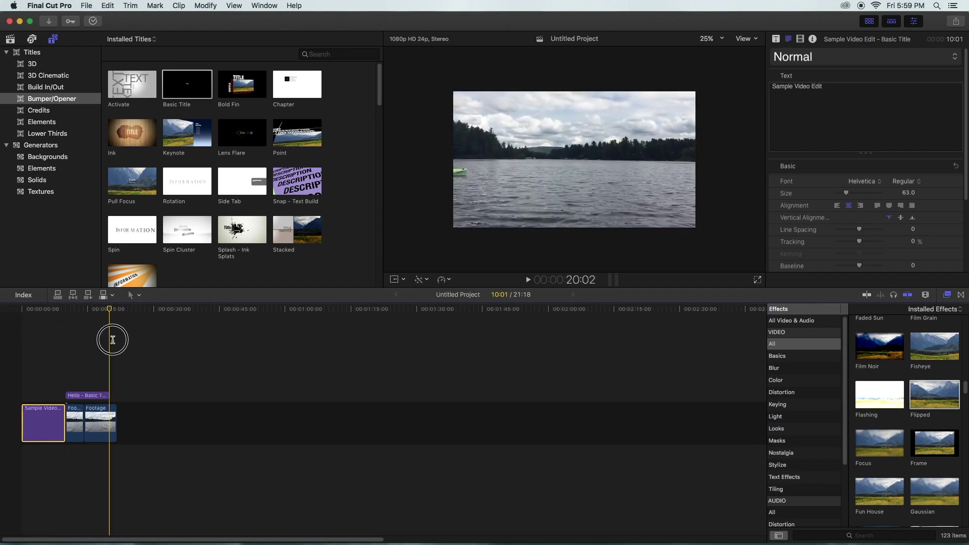
mouse_move(112, 340)
left_mouse_down()
mouse_move(152, 370)
mouse_move(10, 369)
left_mouse_up()
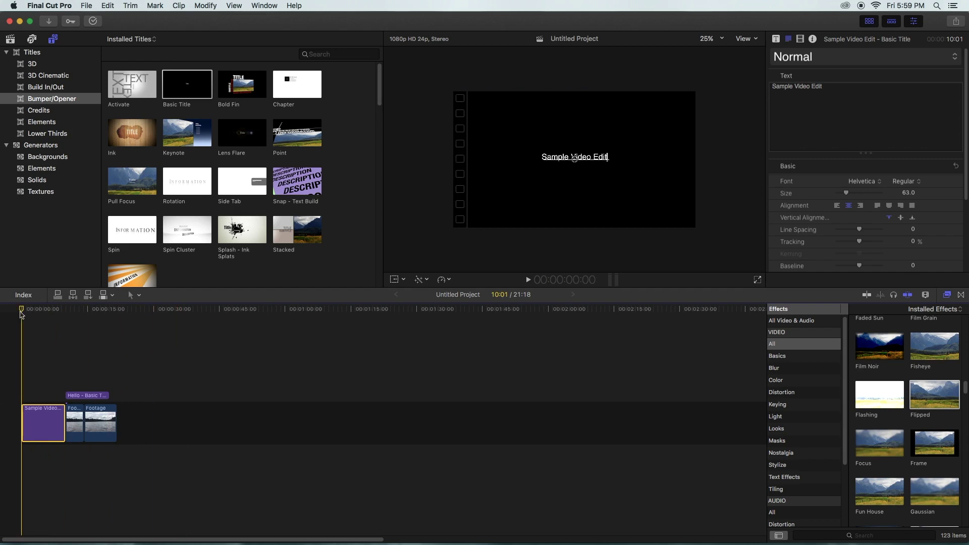
left_click(103, 318)
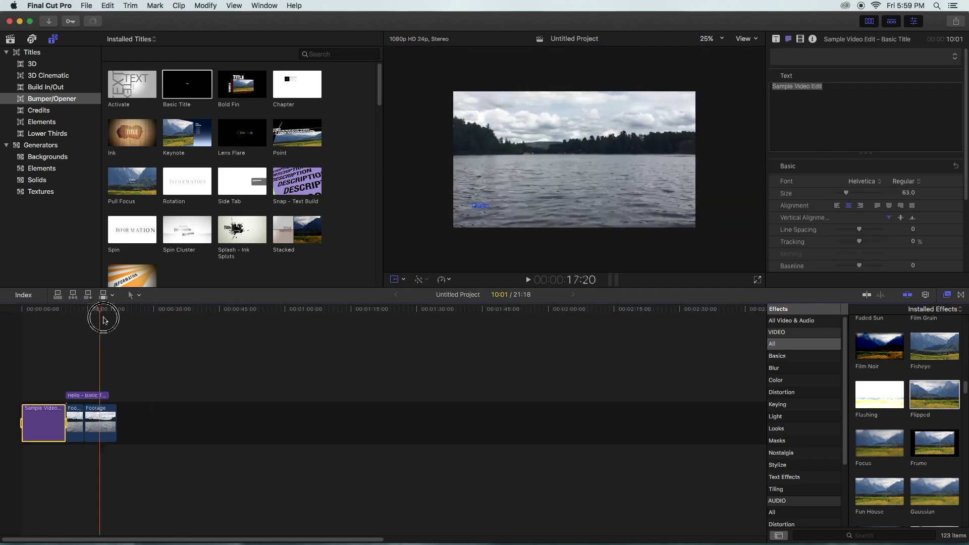
left_click_drag(102, 318, 119, 323)
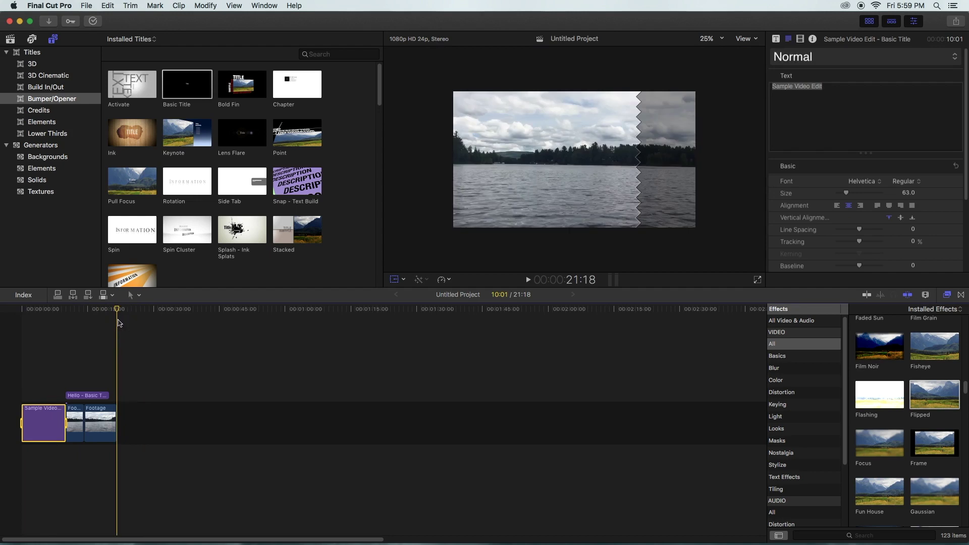
key("super+a")
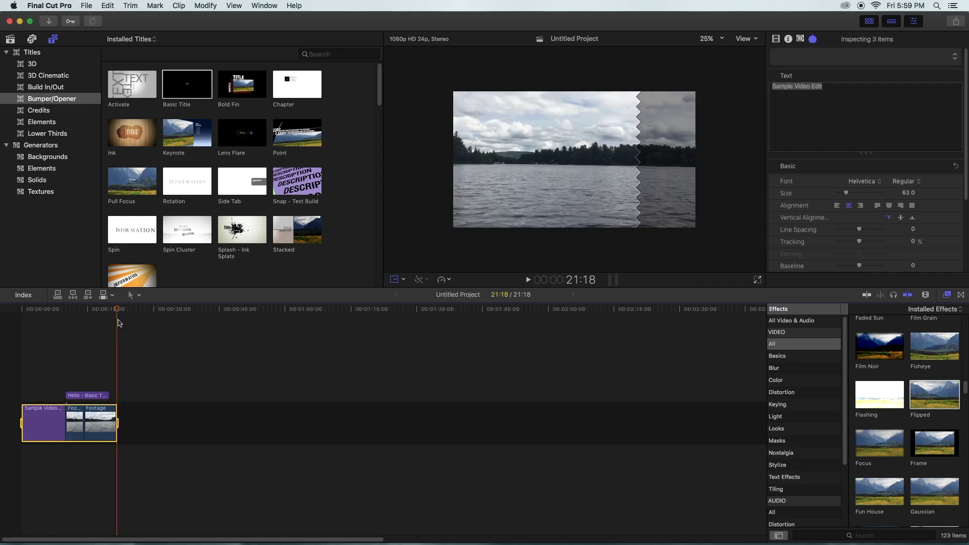
key("super+a")
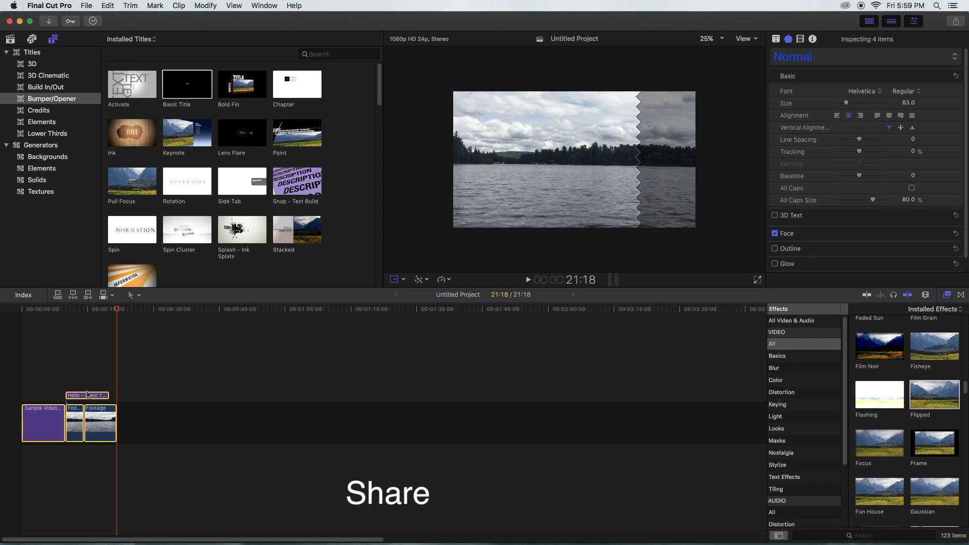
Step: Open the Master File (default) export dialog from File > Share
left_click(88, 6)
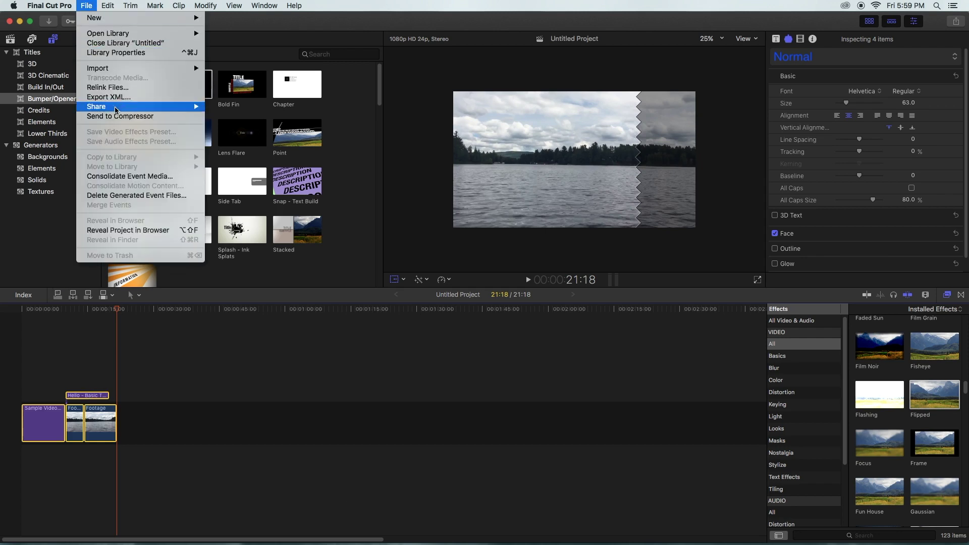
mouse_move(106, 108)
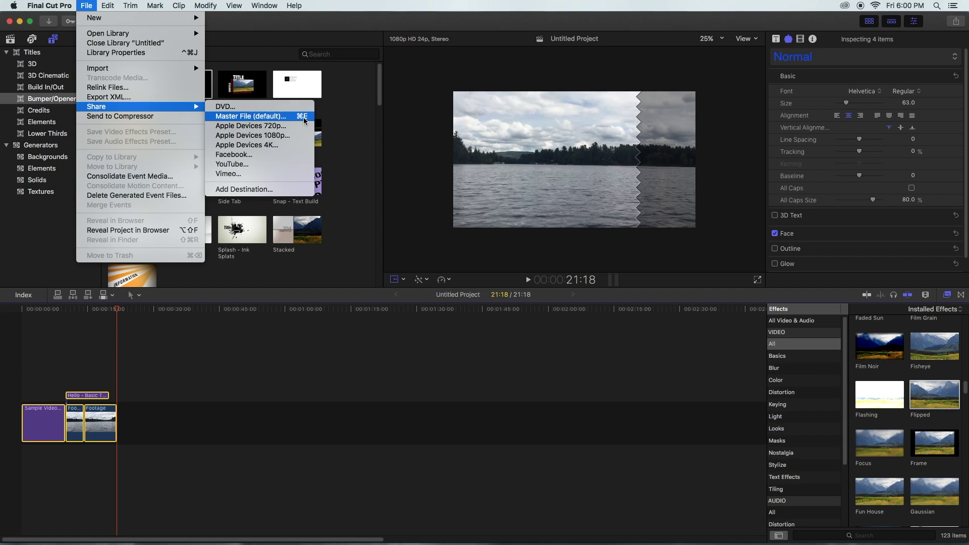
left_click(279, 121)
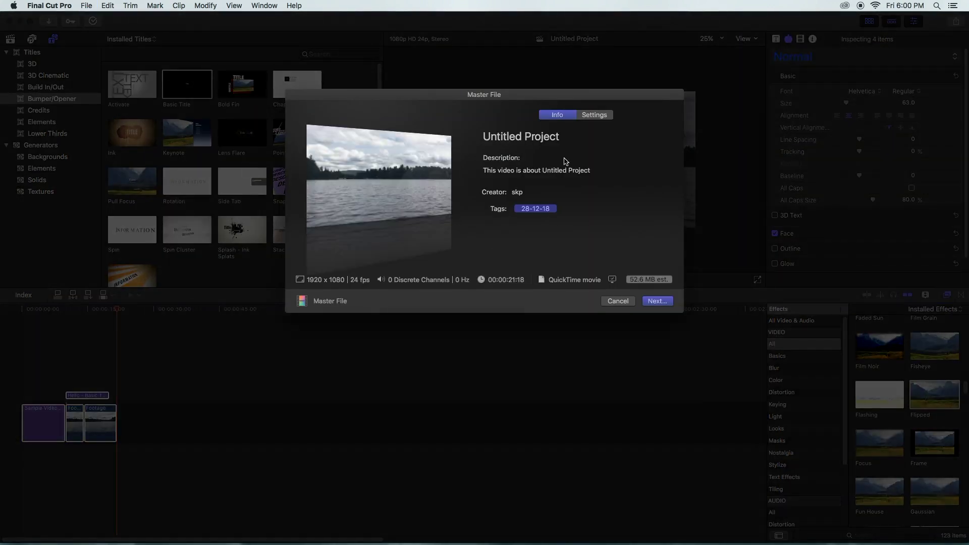
Step: Set the export video codec to Apple ProRes 422 HQ and continue to the save dialog
left_click(595, 117)
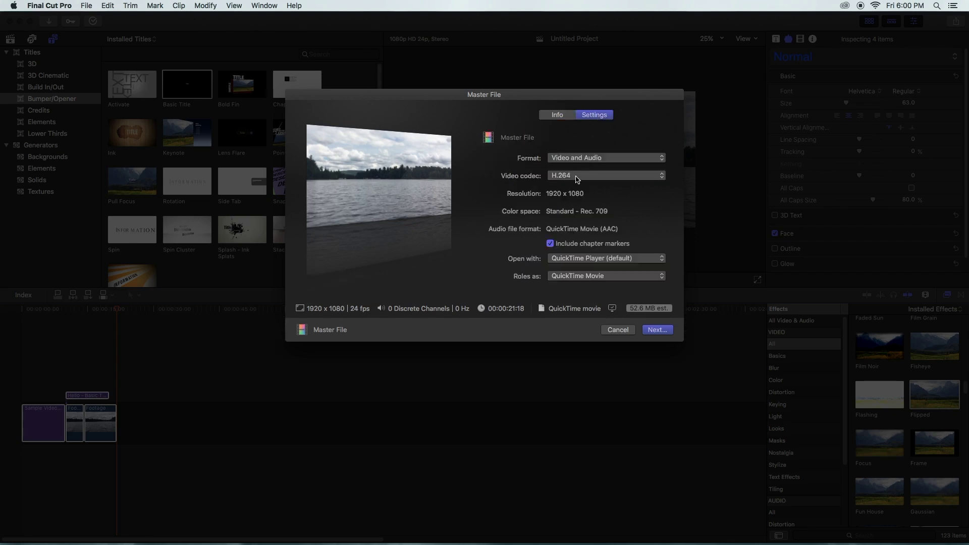
left_click(577, 179)
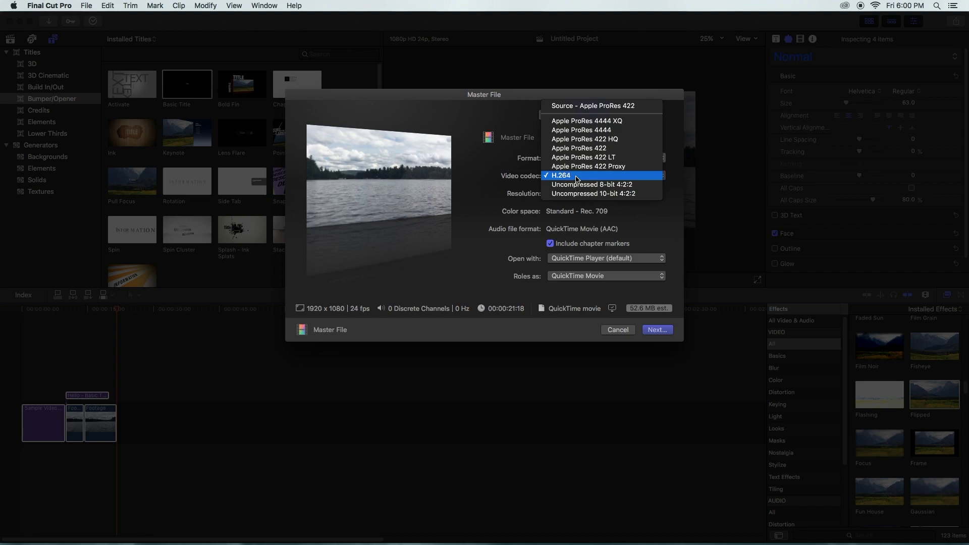
left_click(588, 139)
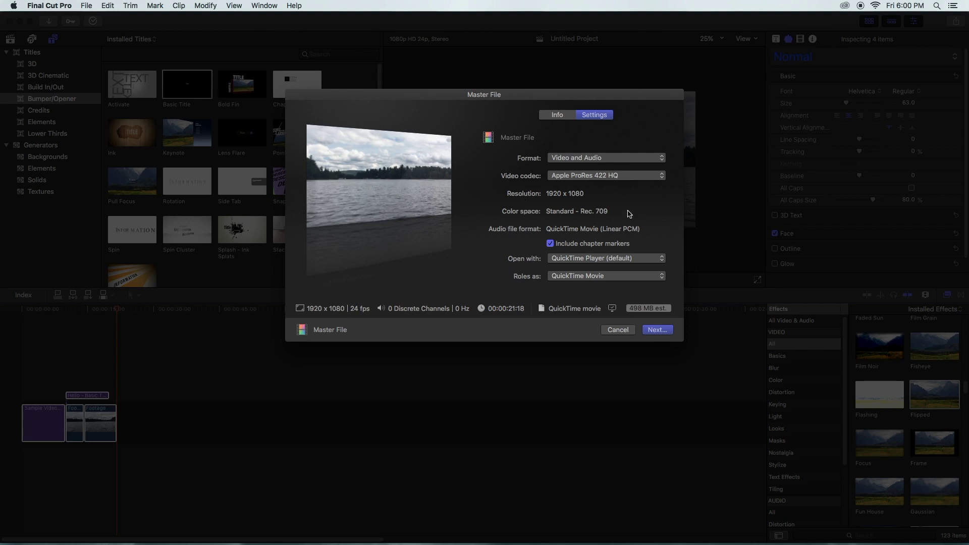
left_click(659, 331)
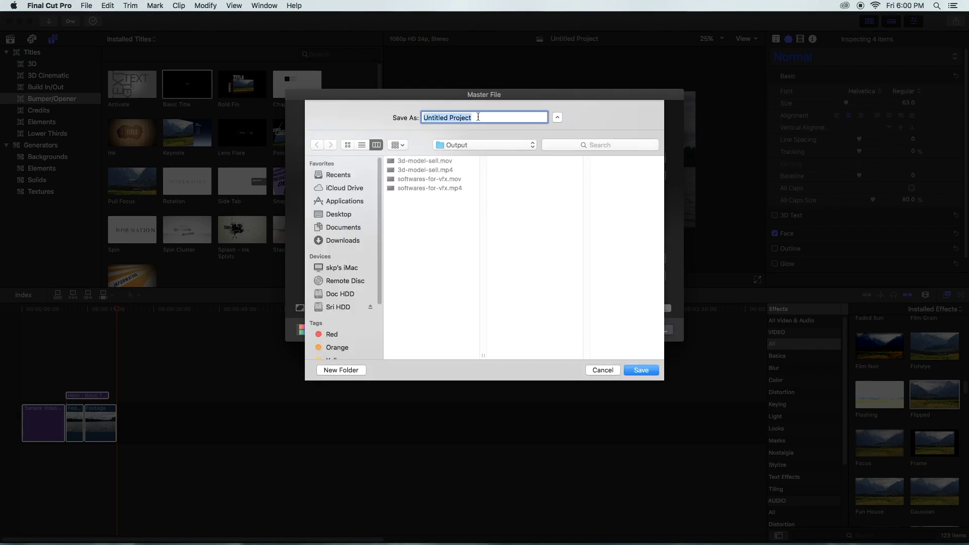
Step: Save the master file as 'Untitled Project' in the Output folder
left_click(648, 375)
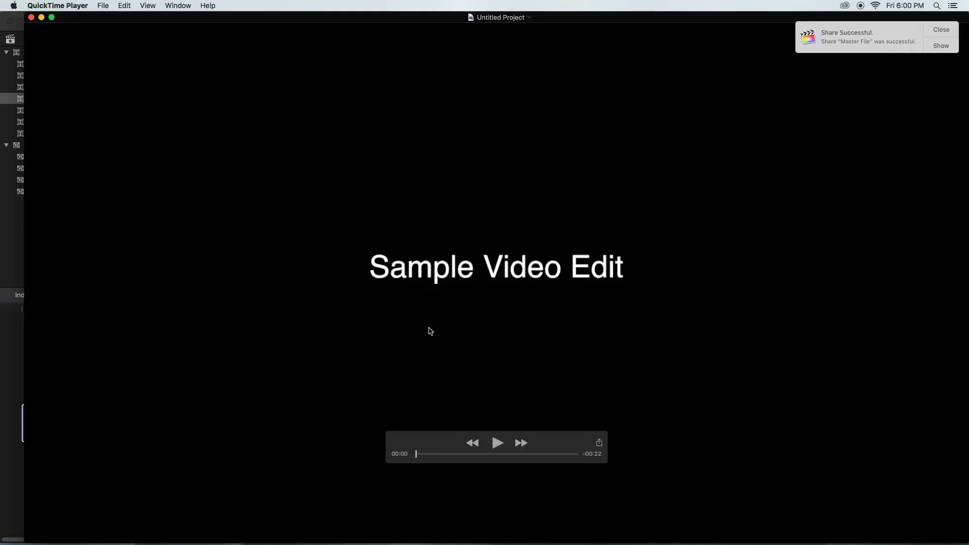
Step: Play the exported Untitled Project movie in QuickTime Player through to 00:22
left_click(496, 443)
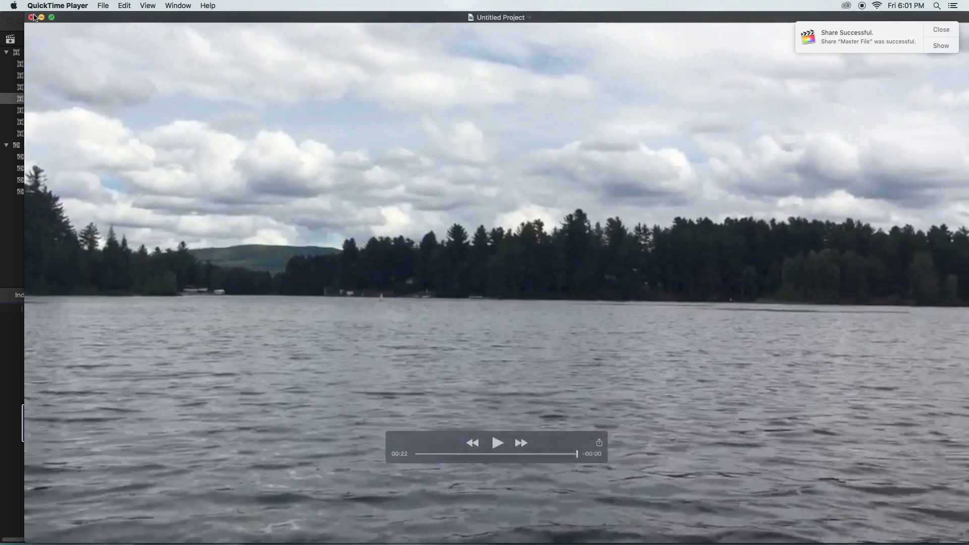
Step: Close the QuickTime Player window to return to the Final Cut Pro timeline
left_click(29, 17)
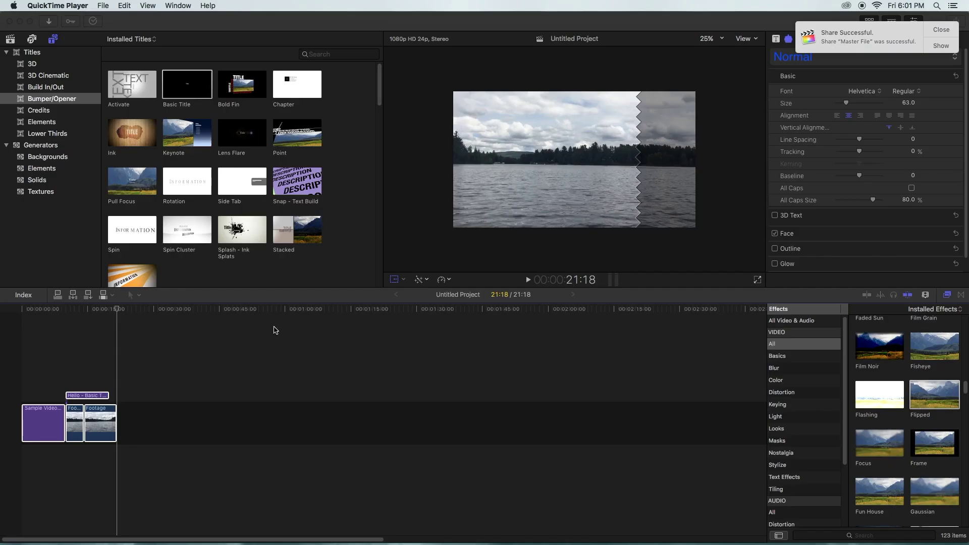